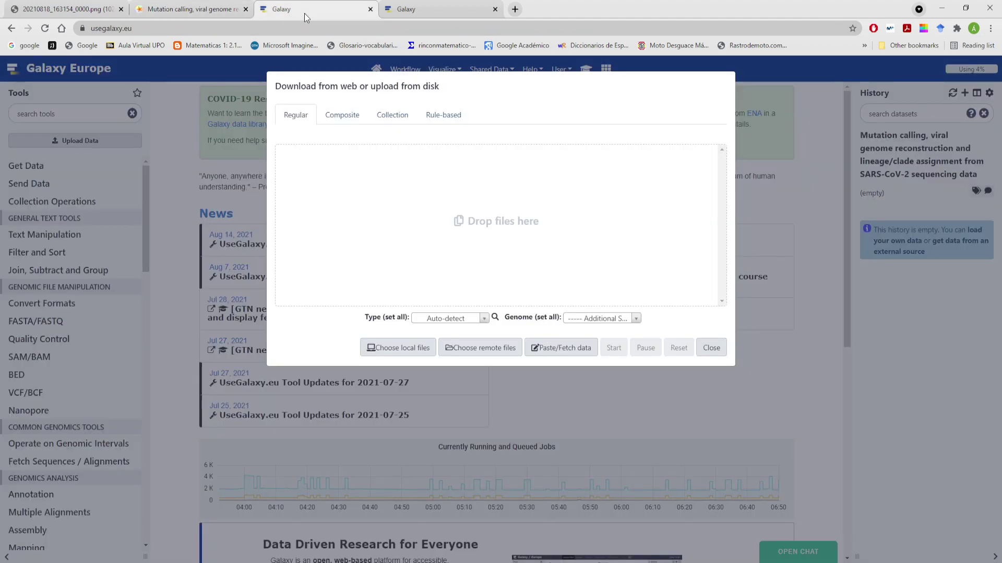
# - Add a paste/fetch upload entry containing the copied Zenodo record 5036687 links to the sequencing read files
pyautogui.click(550, 351)
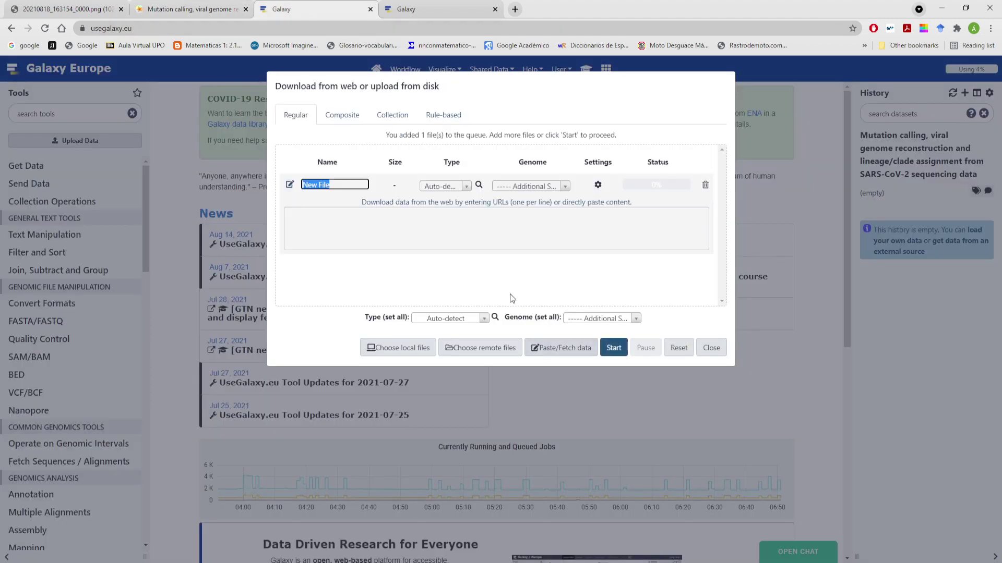
pyautogui.click(457, 222)
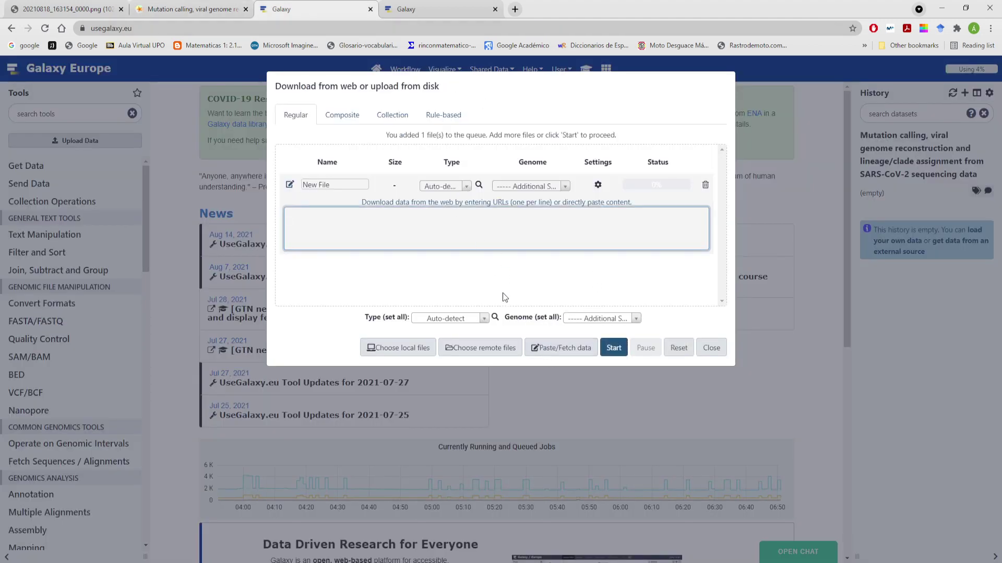
pyautogui.hotkey('ctrl', 'v')
# - Set the pasted entry's type to fastqsanger.gz and start uploading the sequencing reads
pyautogui.click(466, 187)
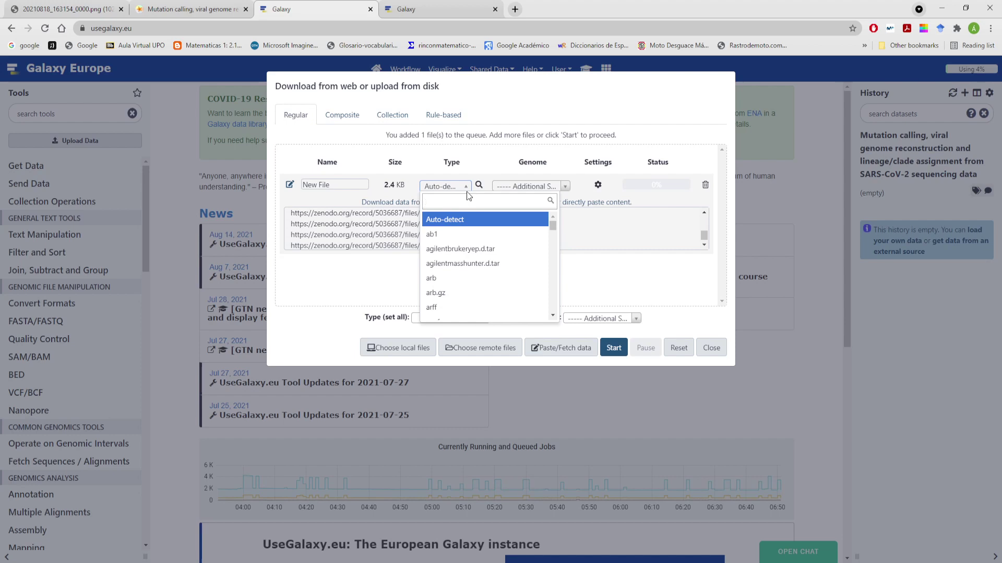
pyautogui.write('fastq')
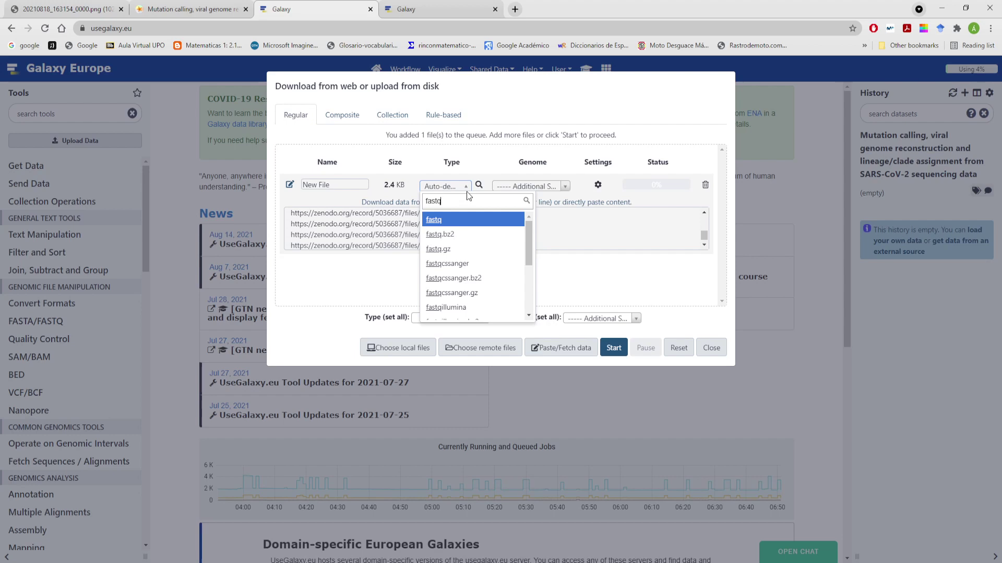
pyautogui.write('san')
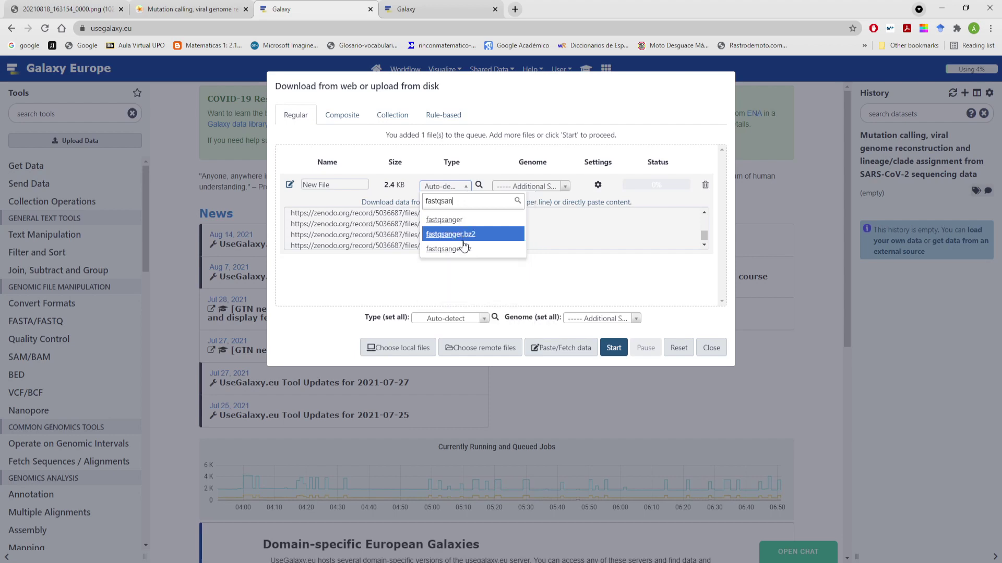
pyautogui.click(462, 249)
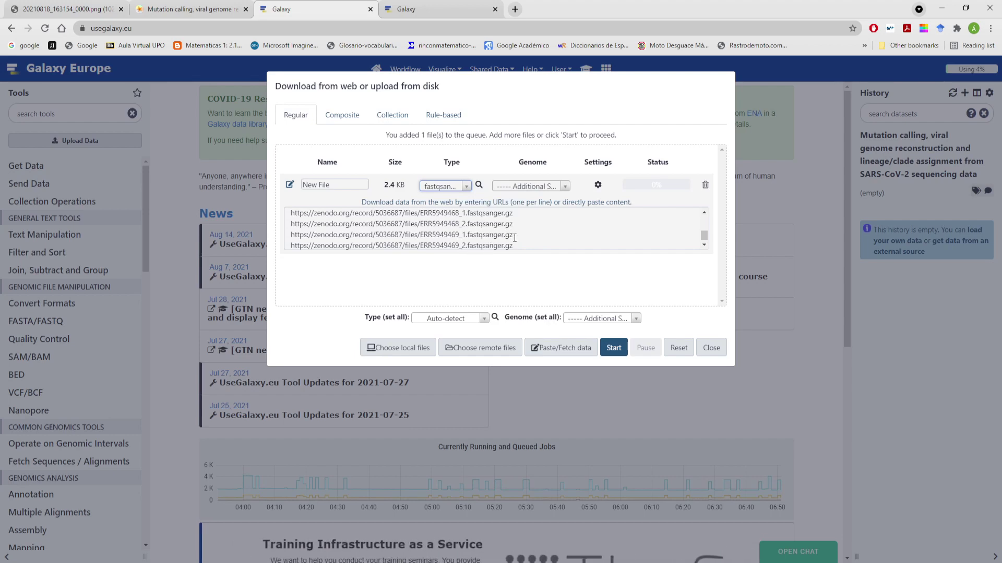
pyautogui.click(613, 348)
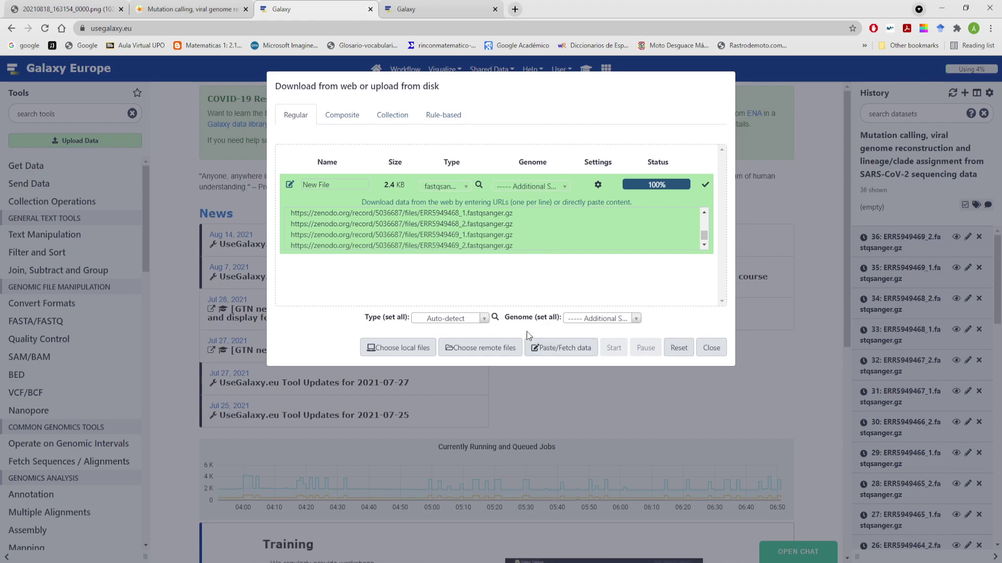
# - Add another paste/fetch entry and copy the four Zenodo record 4555735 auxiliary dataset links from the tutorial page
pyautogui.click(560, 348)
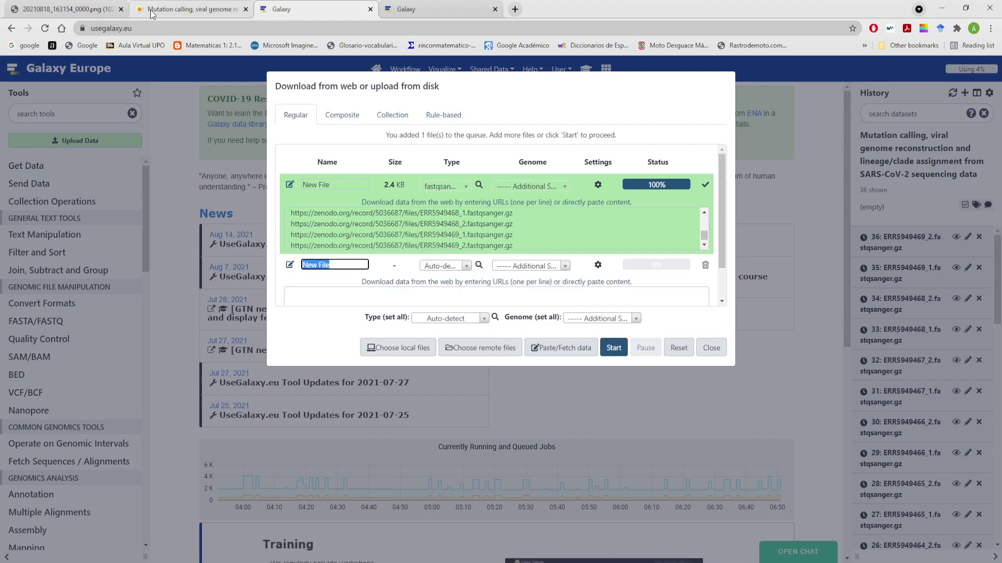
pyautogui.click(171, 8)
pyautogui.scroll(-10, 502, 239)
pyautogui.scroll(-18, 502, 239)
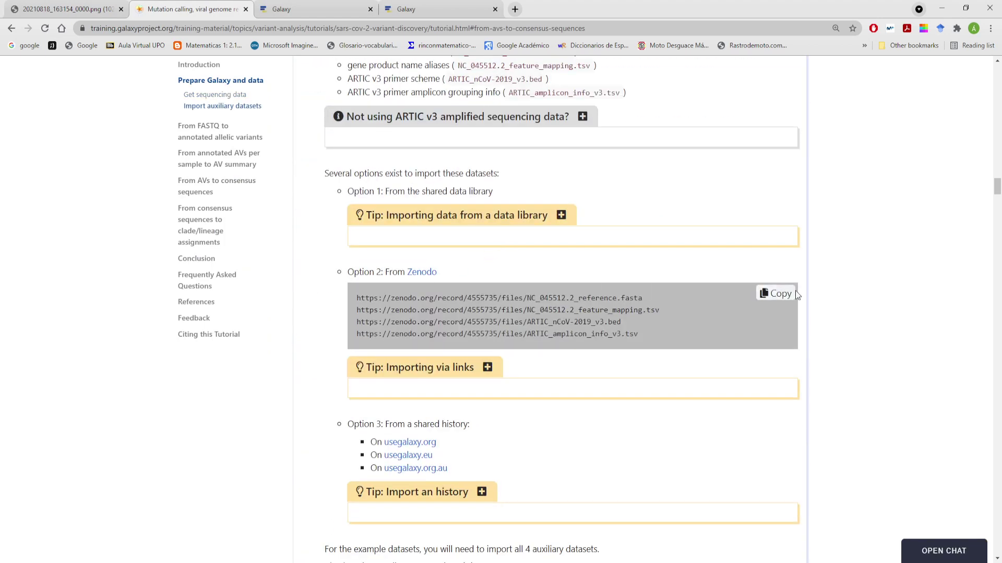
pyautogui.click(777, 294)
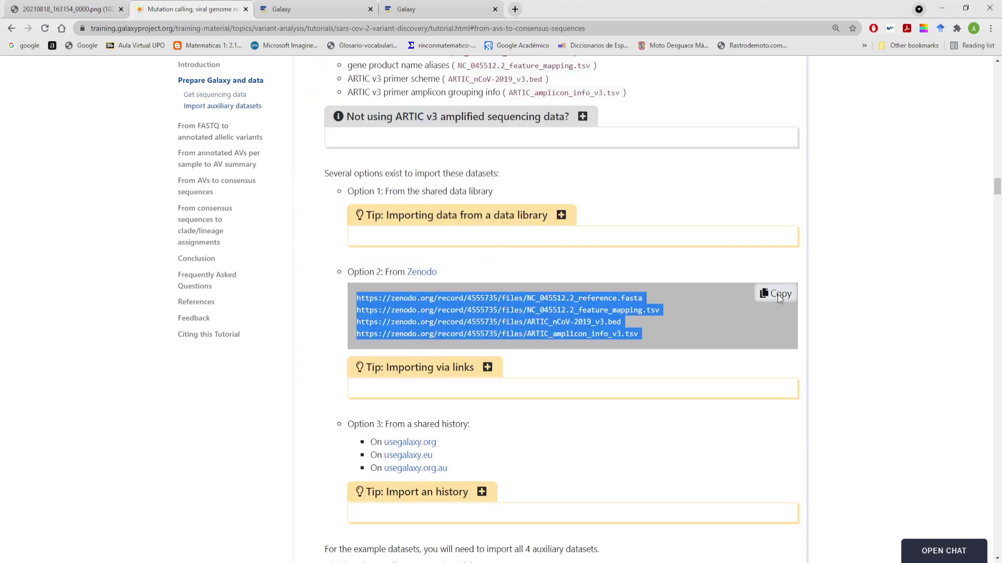
# - Back in Galaxy, paste the auxiliary links into the second entry, upload them with auto-detected type, and close the upload dialog
pyautogui.click(314, 6)
pyautogui.click(491, 300)
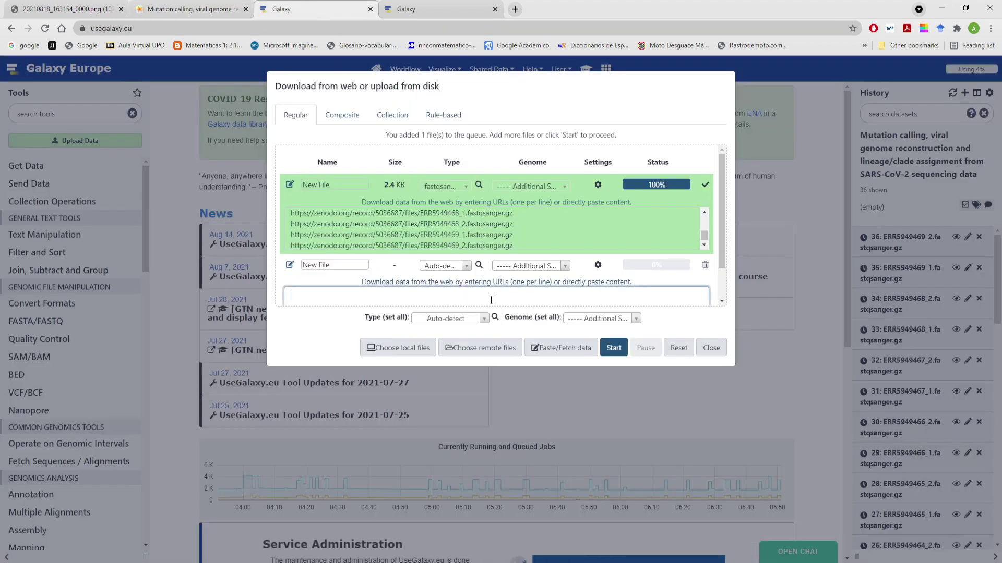
pyautogui.hotkey('ctrl', 'v')
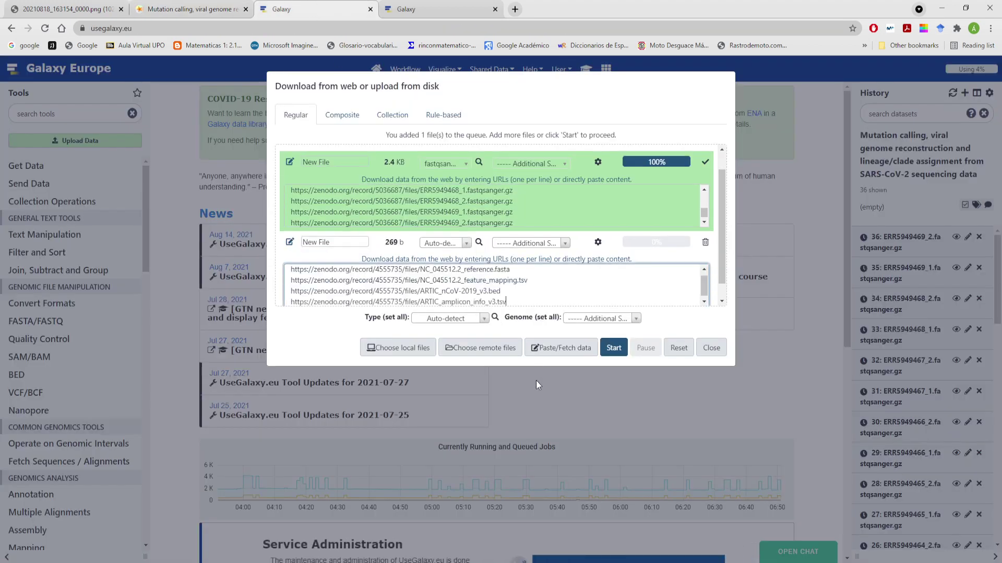
pyautogui.click(615, 351)
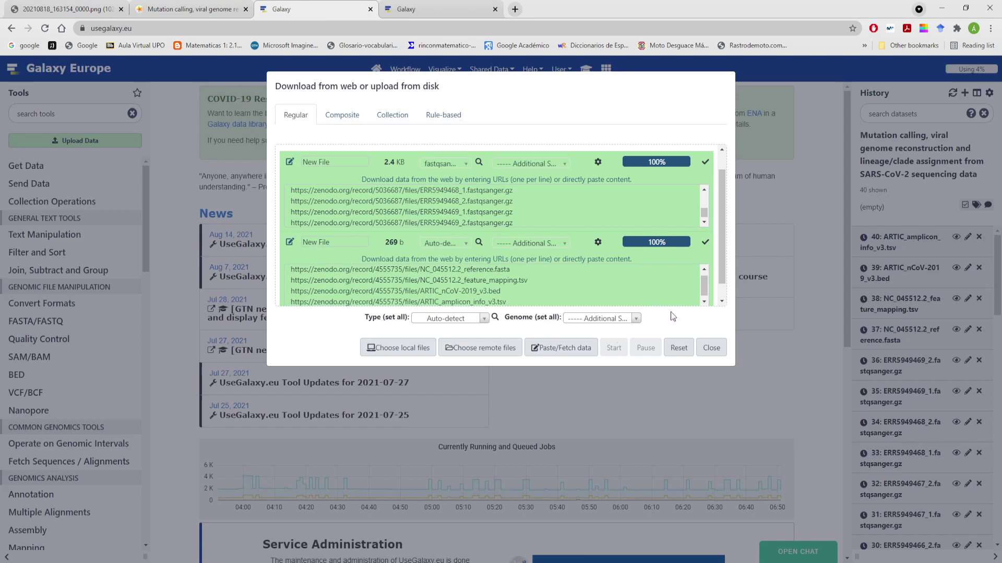
pyautogui.click(712, 350)
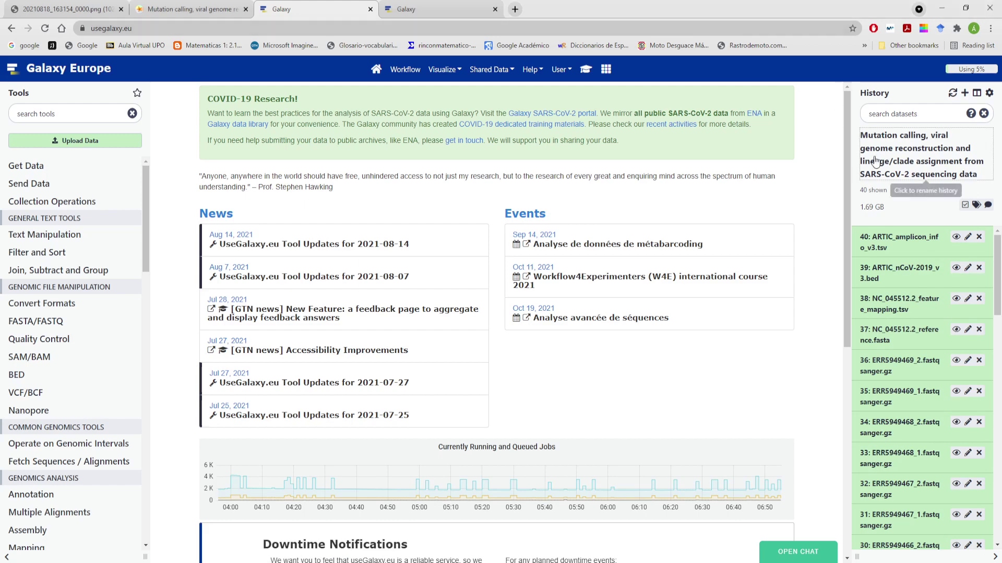
# - Start a list of dataset pairs from all history datasets except the two ARTIC and two NC_045512.2 files
pyautogui.click(965, 205)
pyautogui.click(872, 234)
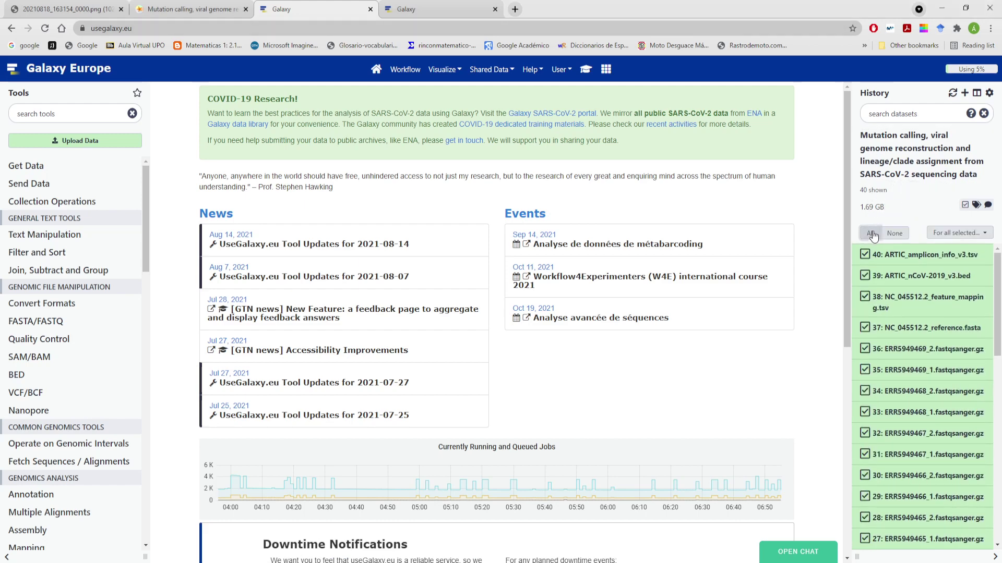
pyautogui.click(864, 254)
pyautogui.click(865, 276)
pyautogui.click(864, 296)
pyautogui.click(864, 327)
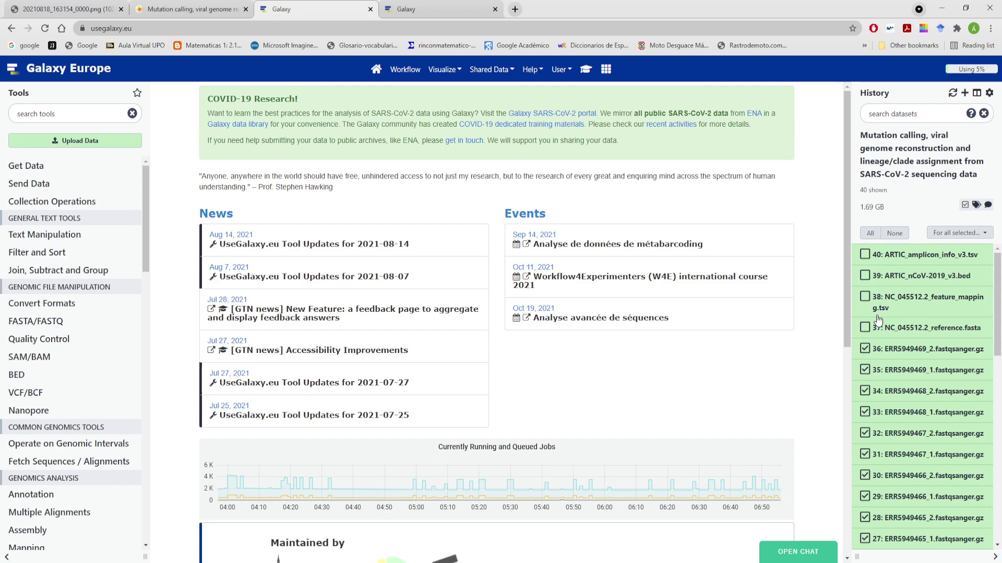
pyautogui.click(967, 234)
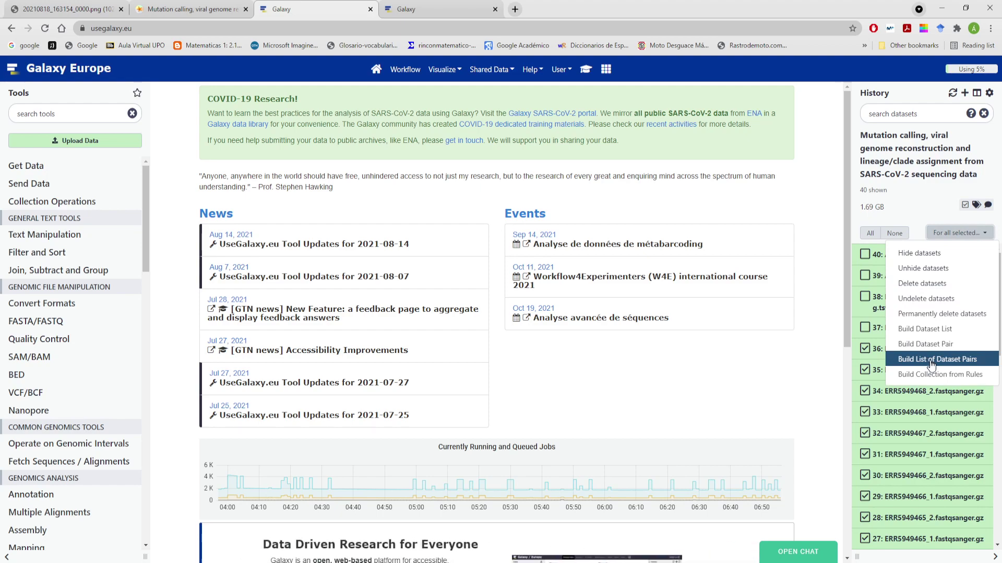
pyautogui.click(930, 361)
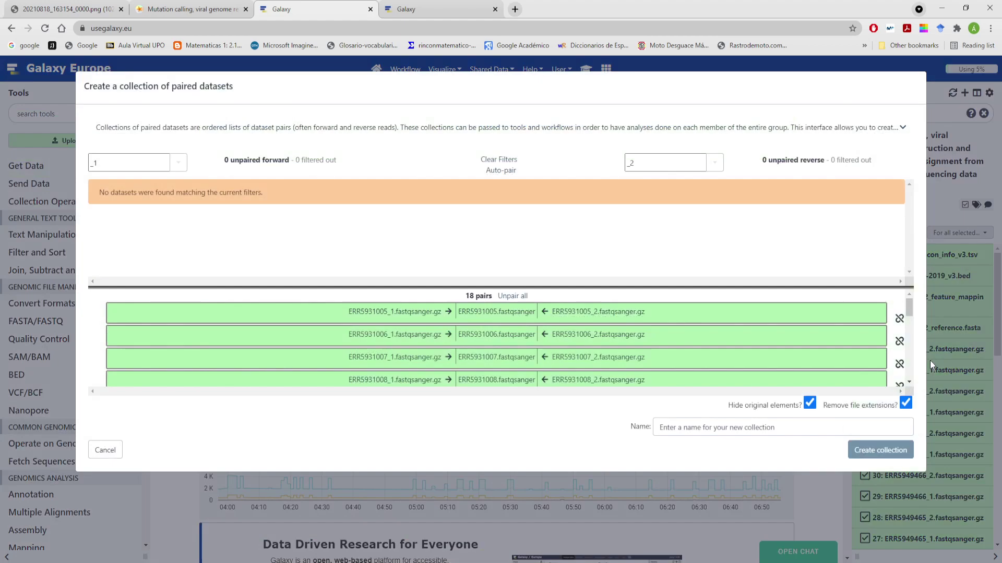
# - Unpair all datasets, set the forward filter to _1.fastqsanger.gz and the reverse filter to _2.fastqsanger.gz, and auto-pair them again
pyautogui.click(506, 296)
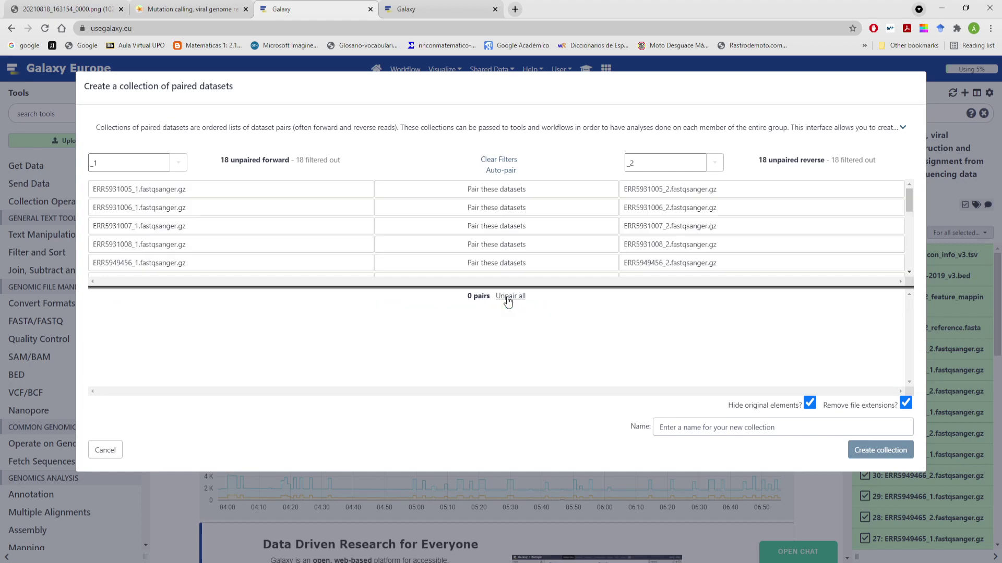
pyautogui.click(130, 163)
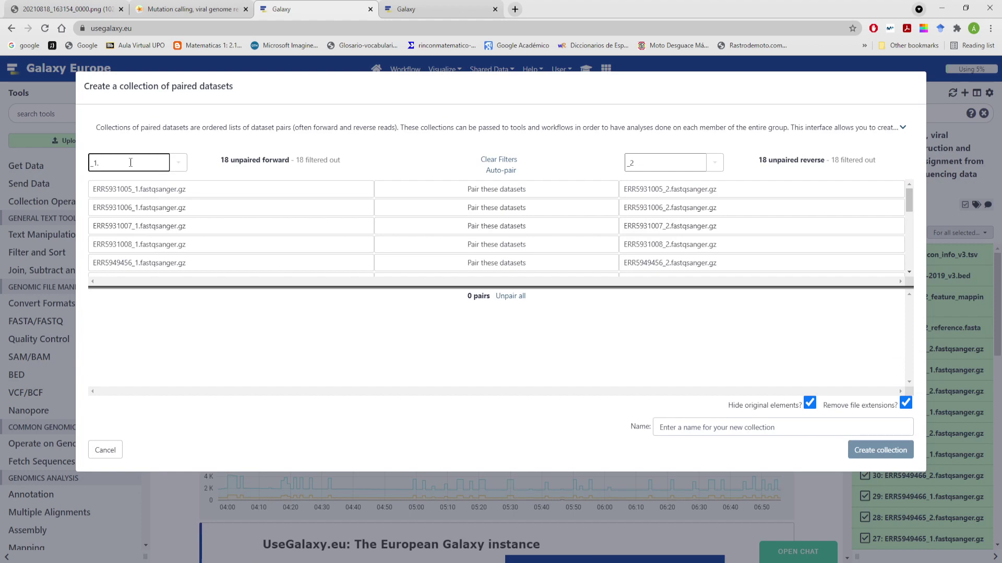
pyautogui.write('.fastqsanger.gz')
pyautogui.moveTo(145, 163); pyautogui.dragTo(98, 161)
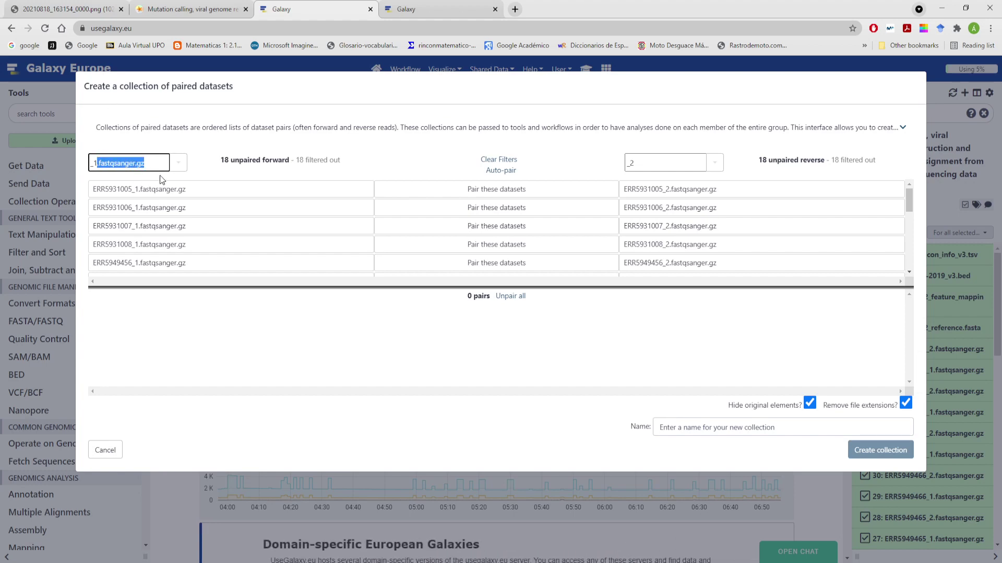
pyautogui.click(646, 166)
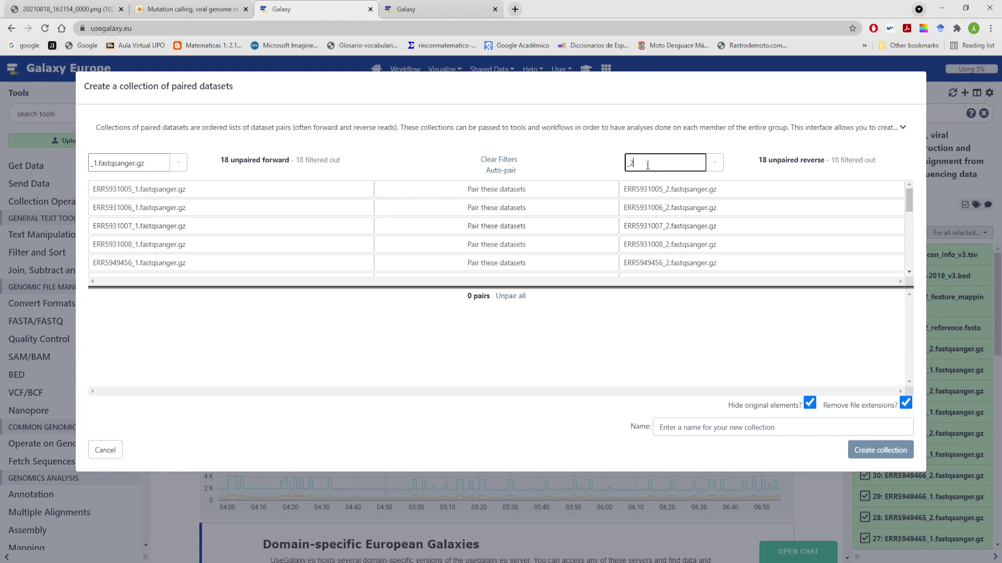
pyautogui.hotkey('ctrl', 'v')
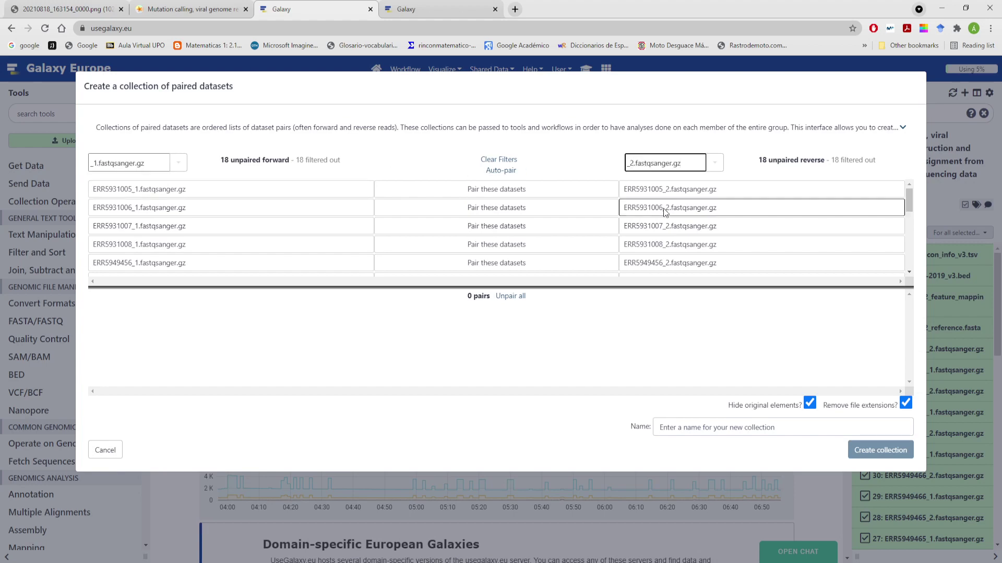
pyautogui.click(500, 171)
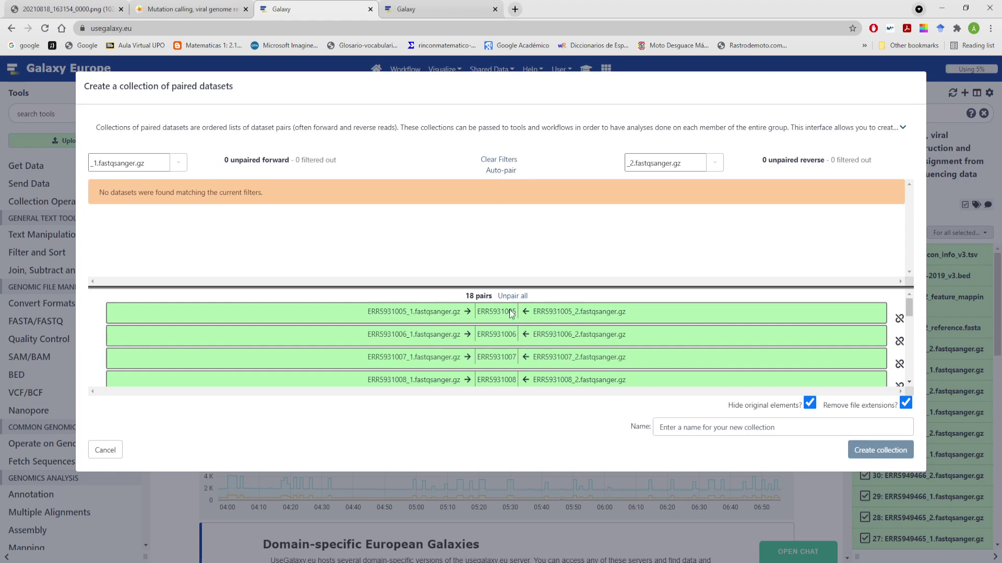
# - Name the paired collection "input dataset" and create it
pyautogui.click(690, 428)
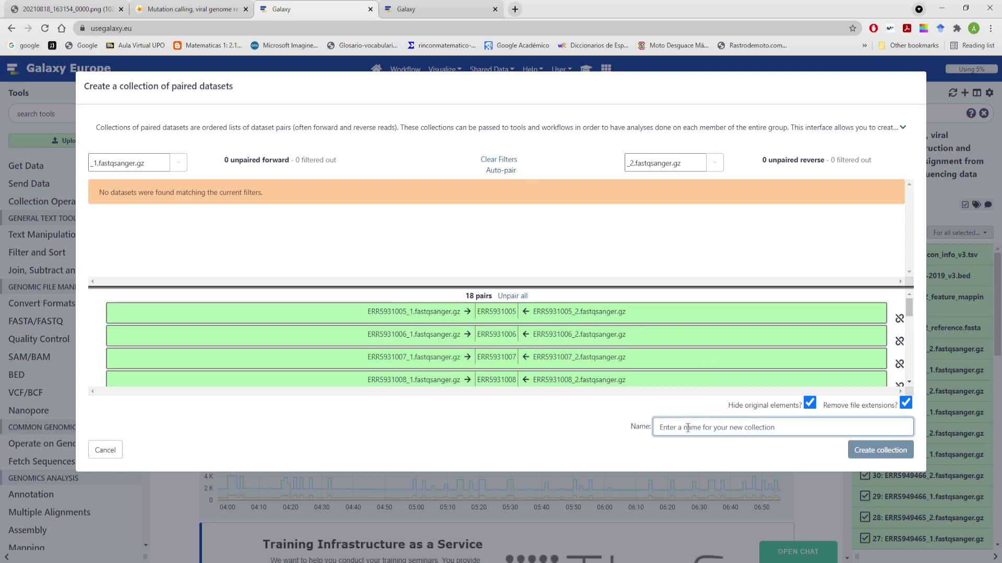
pyautogui.write('input dataset')
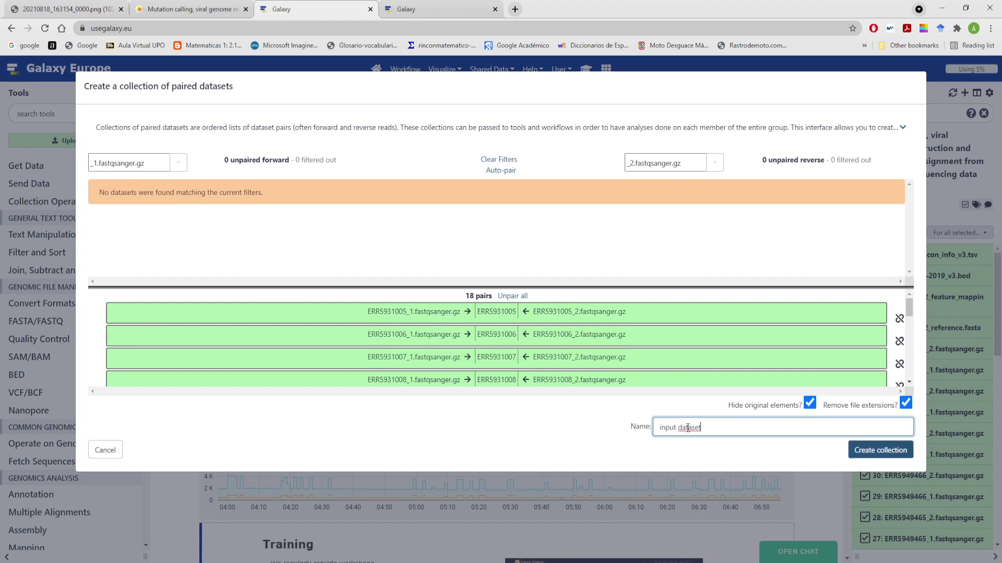
pyautogui.click(860, 452)
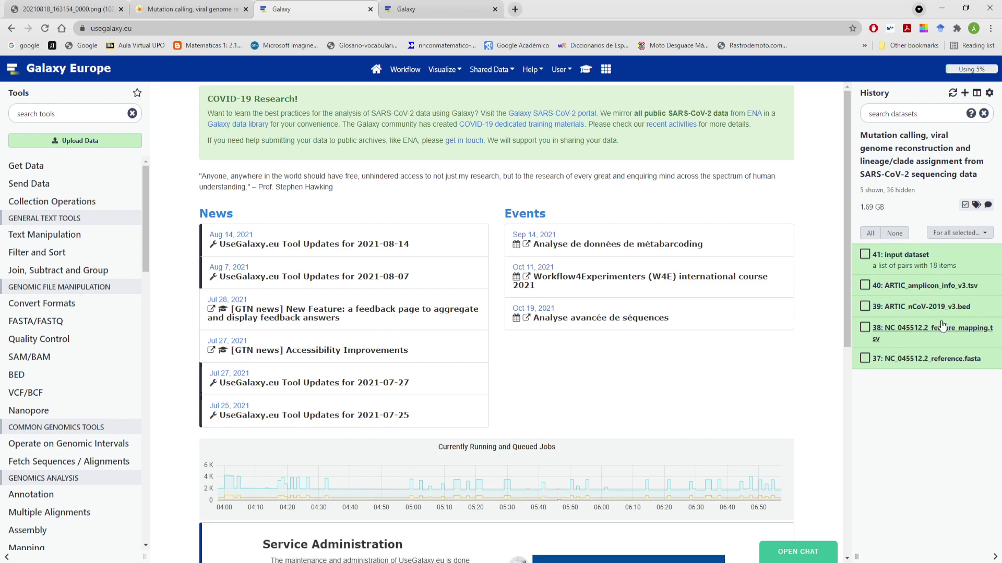
# - Check the format of ARTIC_amplicon_info_v3.tsv, leave multiple-dataset selection, and change this dataset's datatype to tabular
pyautogui.click(934, 288)
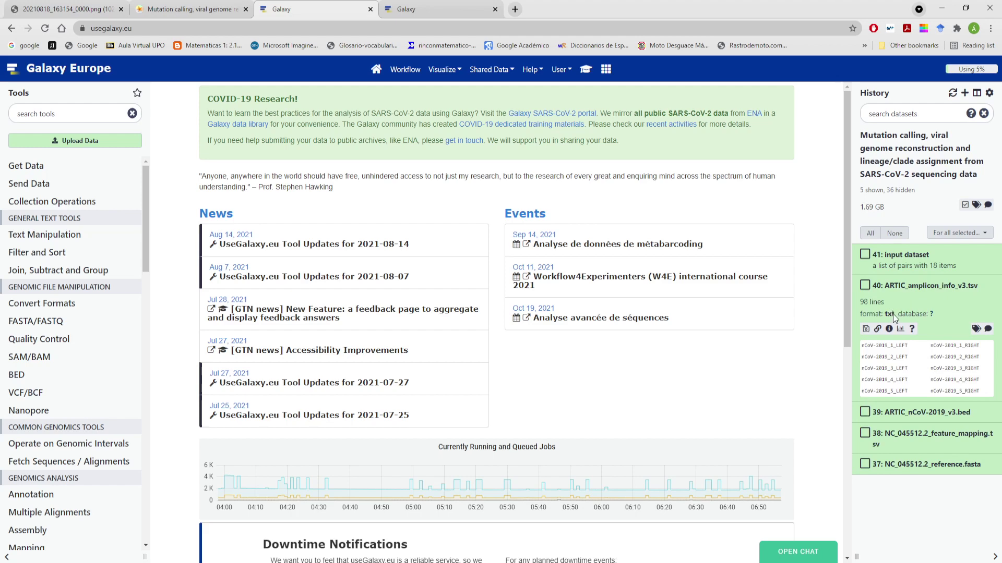
pyautogui.click(966, 205)
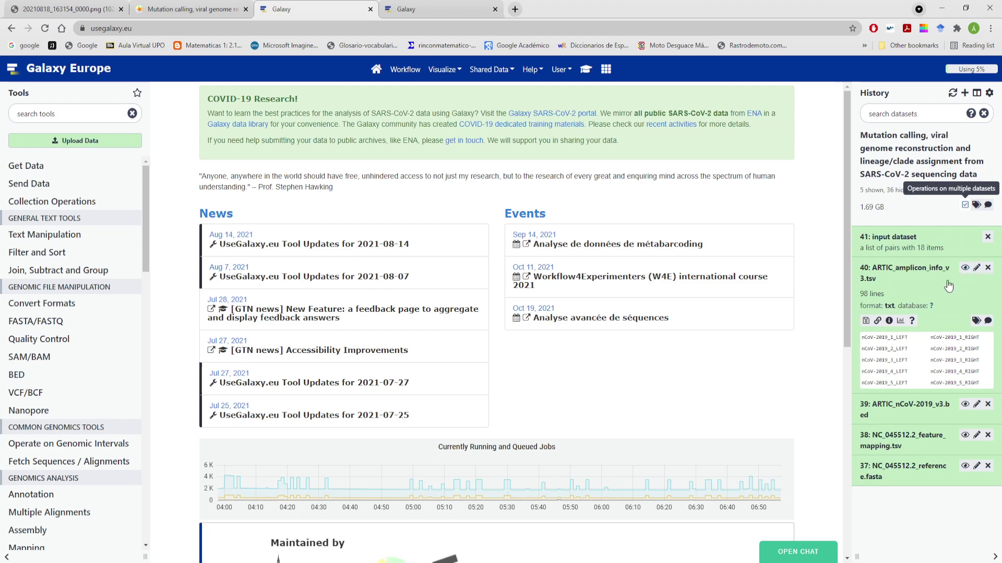
pyautogui.click(976, 268)
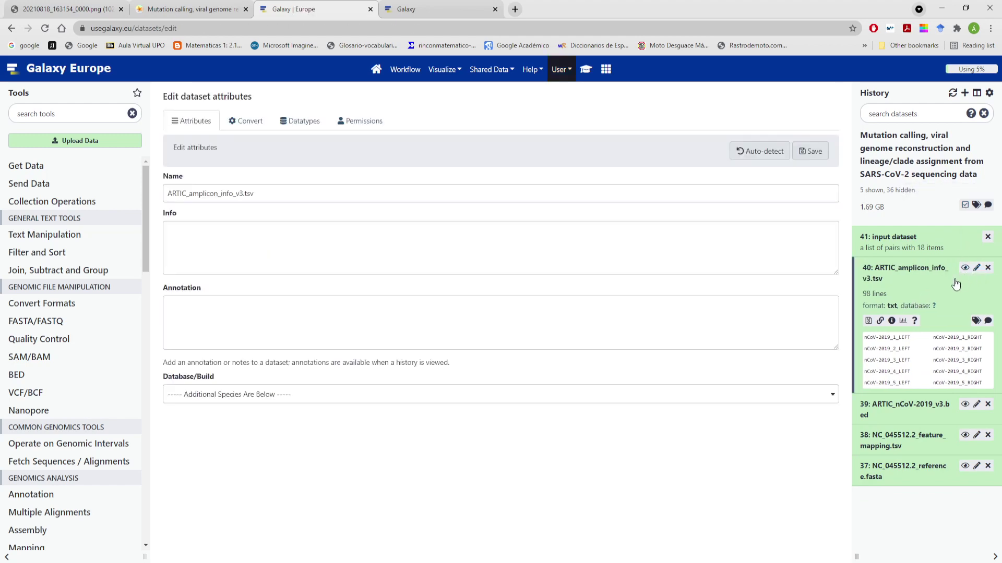
pyautogui.click(300, 125)
pyautogui.click(224, 195)
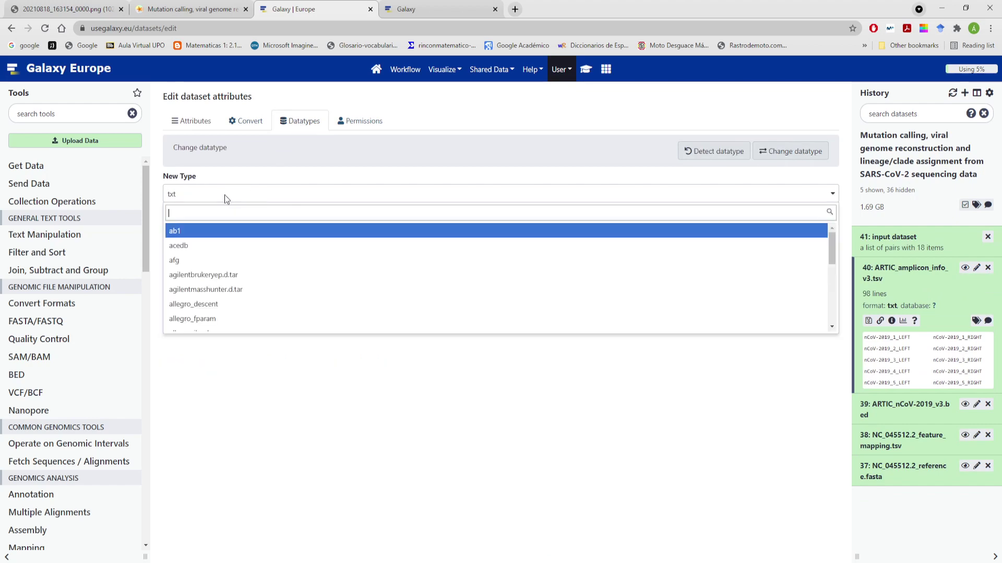
pyautogui.write('tabular')
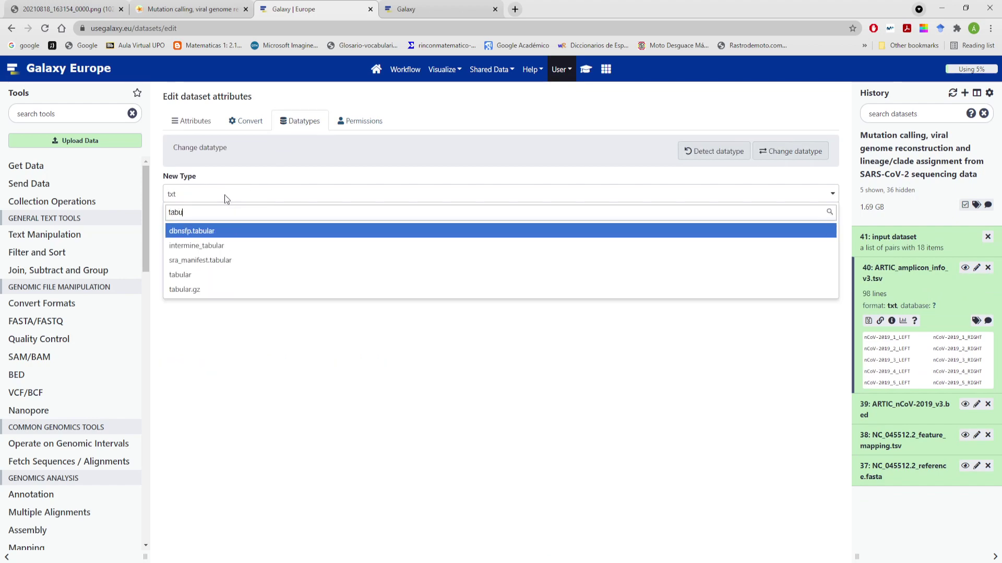
pyautogui.click(198, 275)
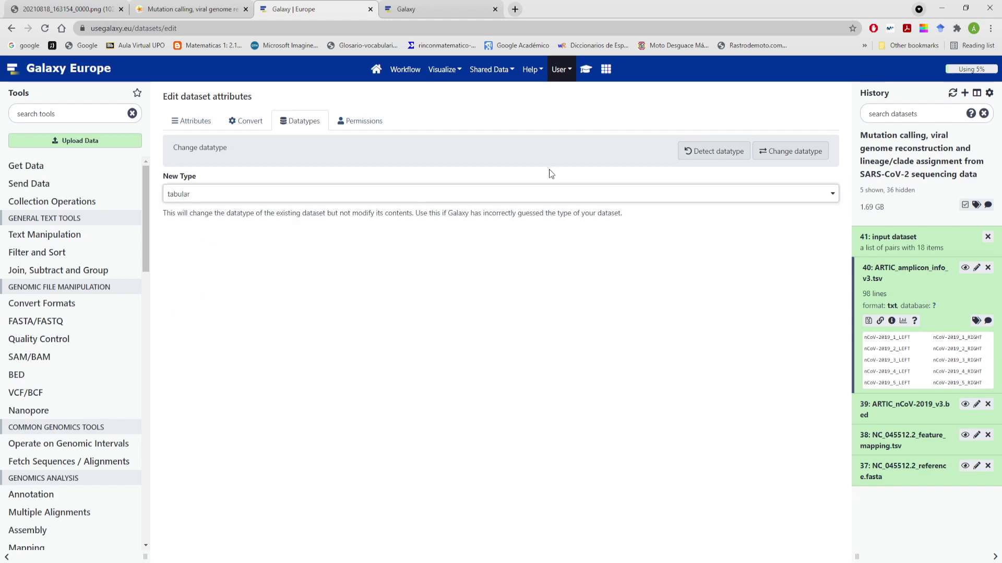
pyautogui.click(775, 151)
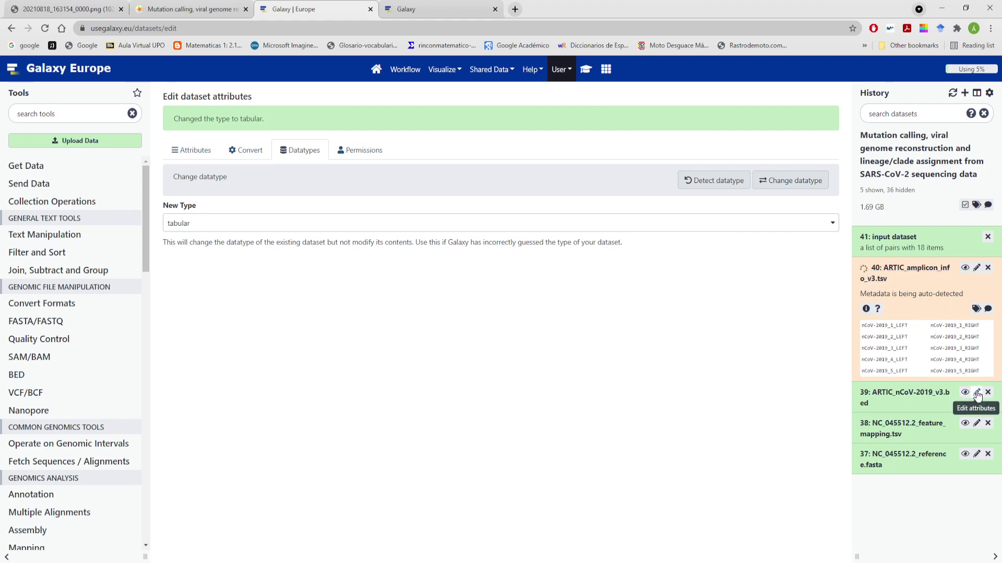
# - Check the format of ARTIC_nCoV-2019_v3.bed and change this dataset's datatype to bed
pyautogui.click(934, 397)
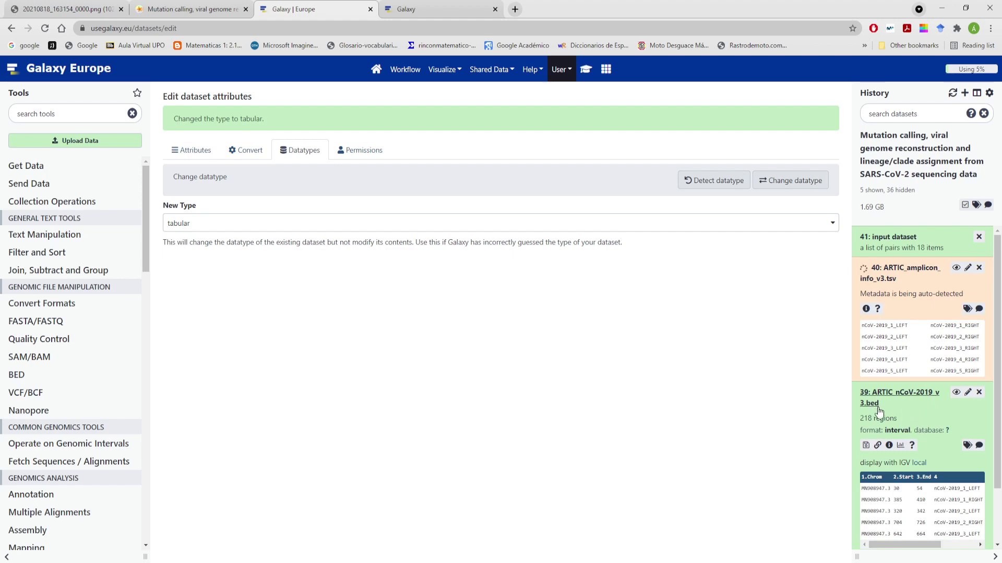
pyautogui.click(967, 395)
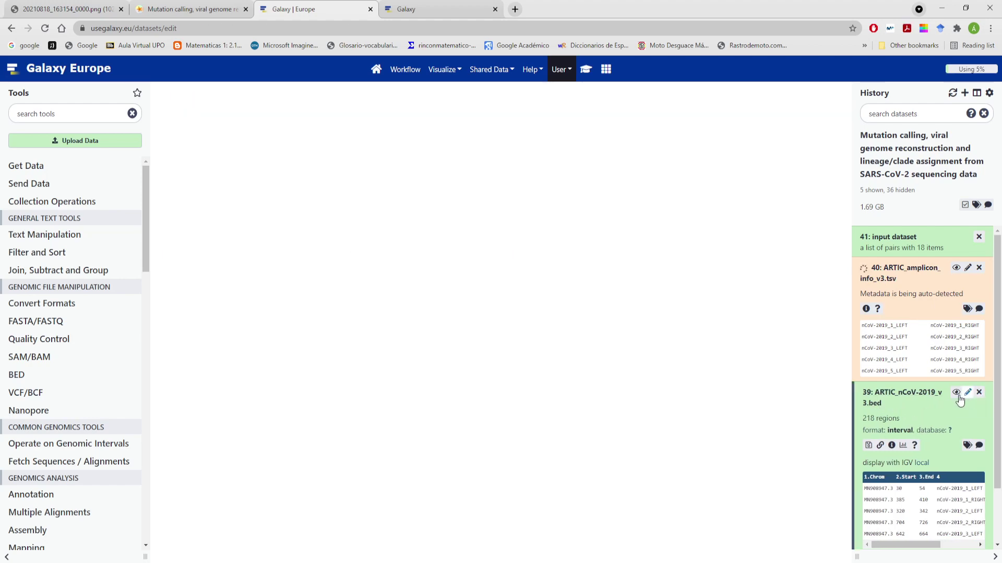
pyautogui.click(304, 126)
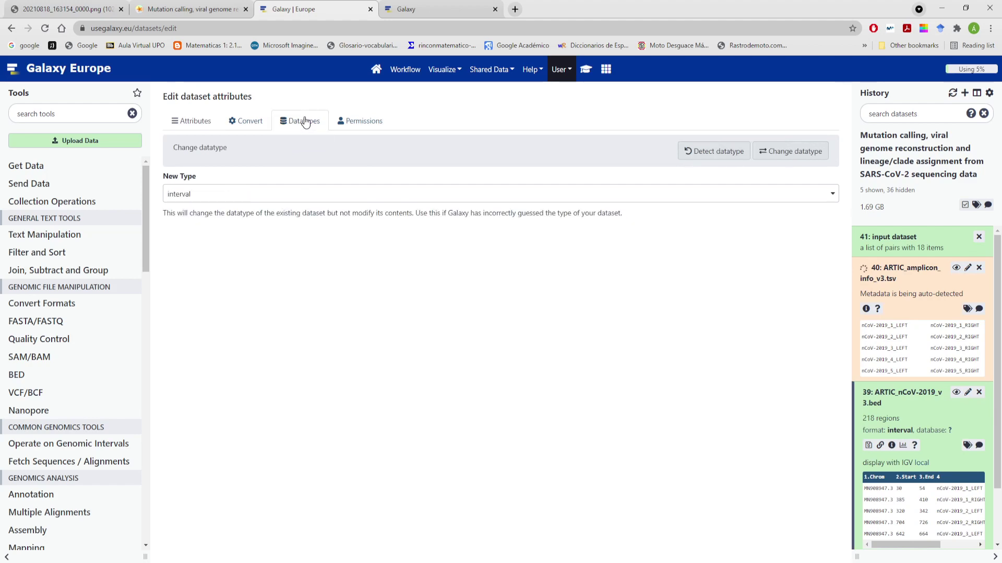
pyautogui.click(262, 195)
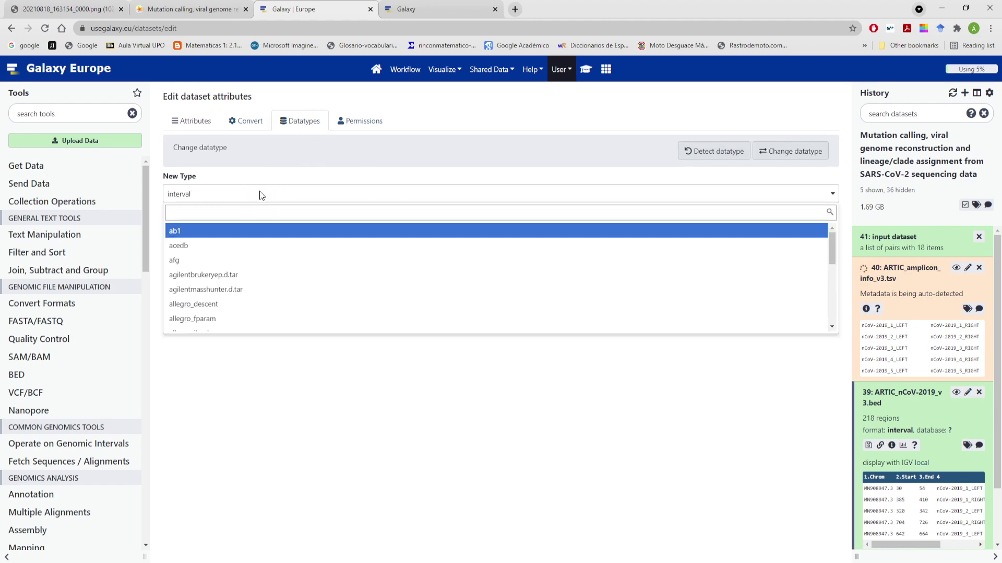
pyautogui.write('bed')
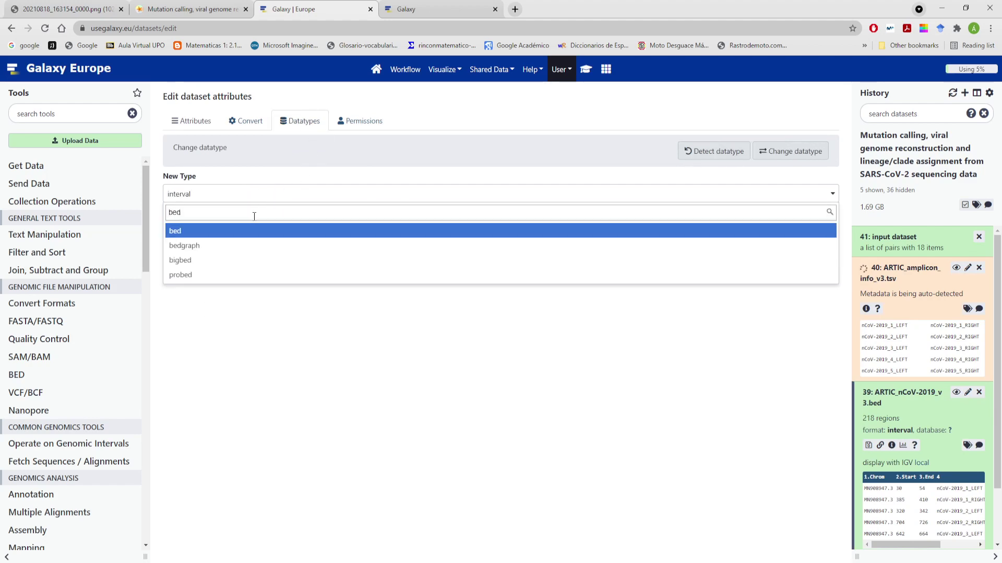
pyautogui.click(249, 233)
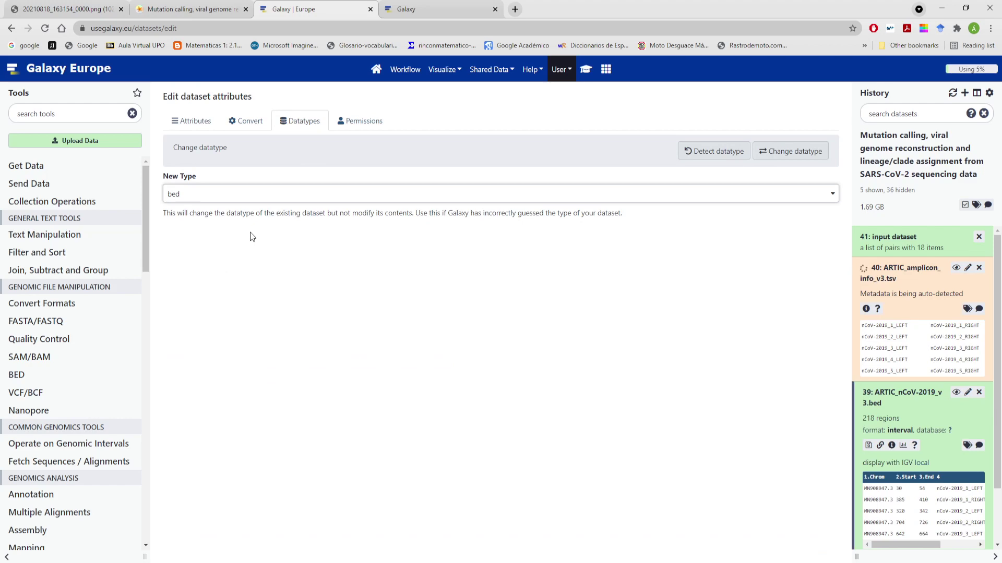
pyautogui.click(777, 156)
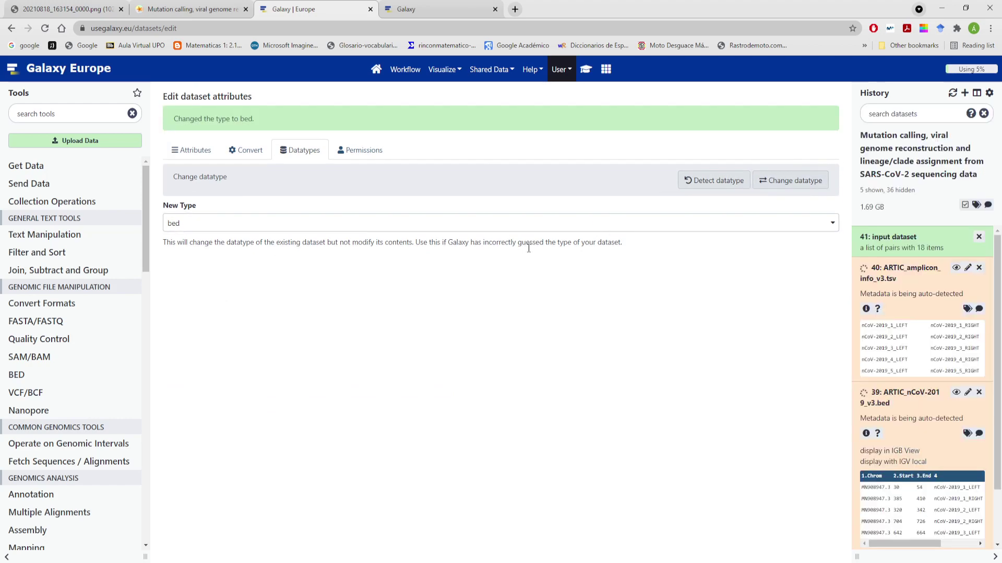
# - Check the formats of NC_045512.2_feature_mapping.tsv and NC_045512.2_reference.fasta in the history
pyautogui.scroll(-2, 894, 327)
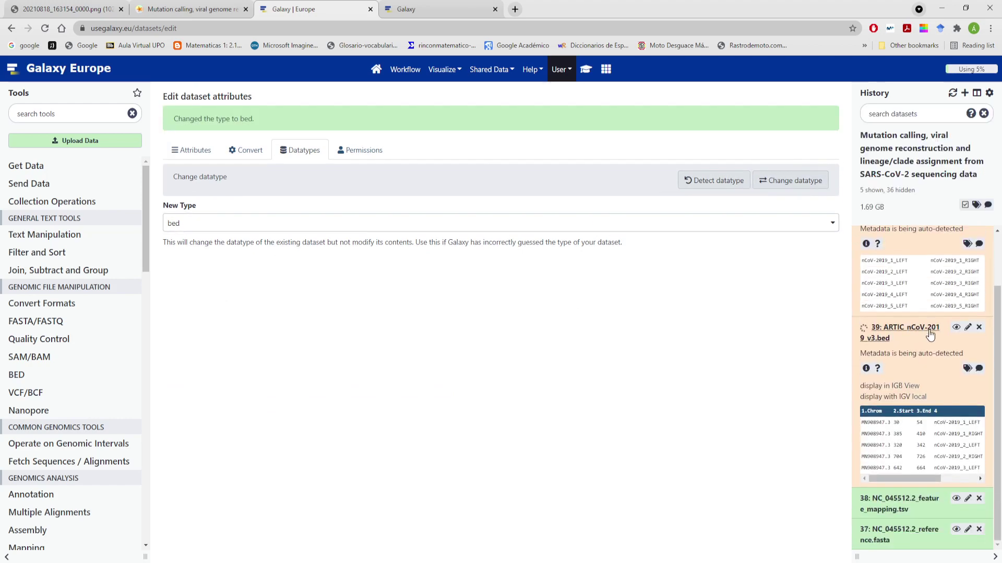
pyautogui.click(924, 503)
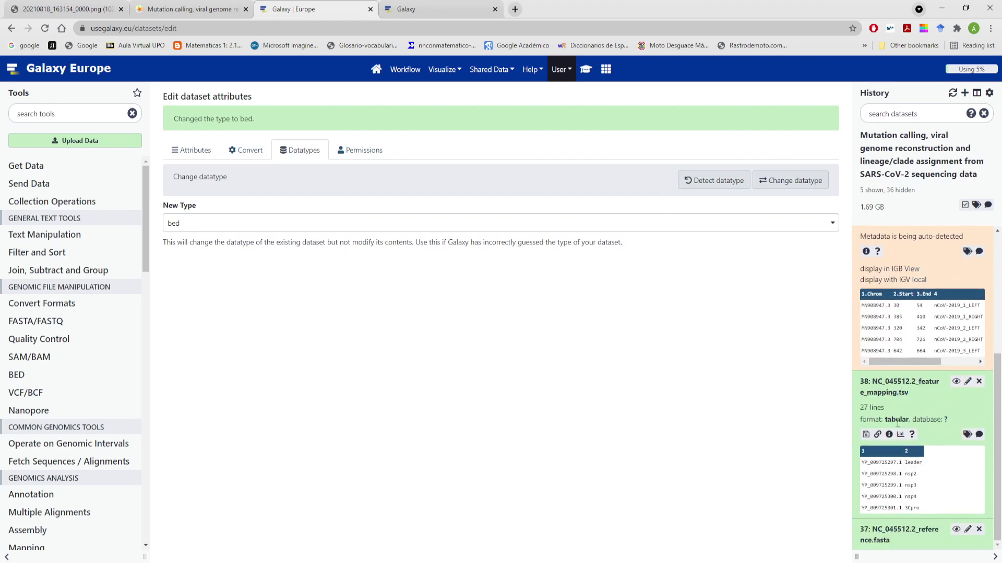
pyautogui.click(900, 530)
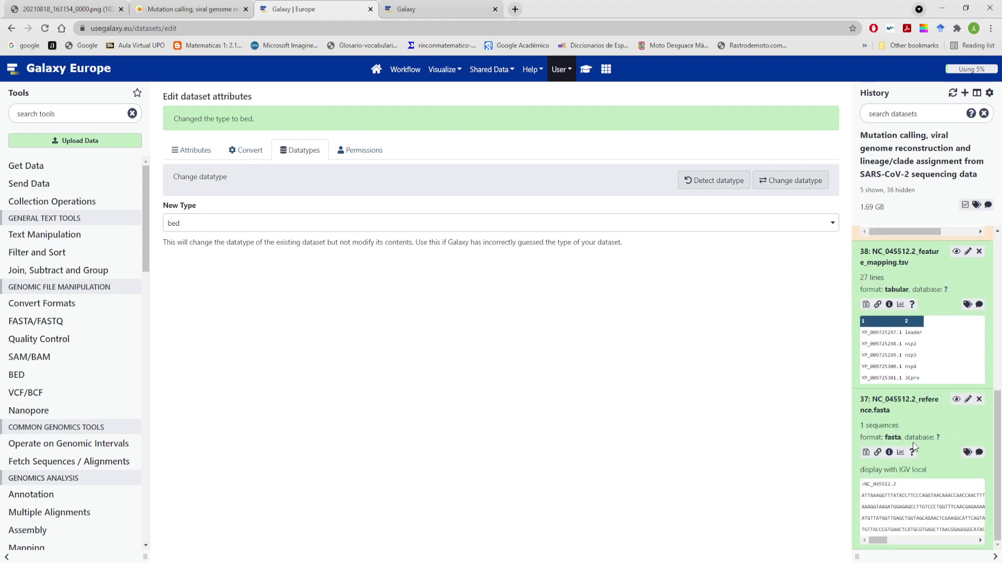
pyautogui.scroll(3, 912, 396)
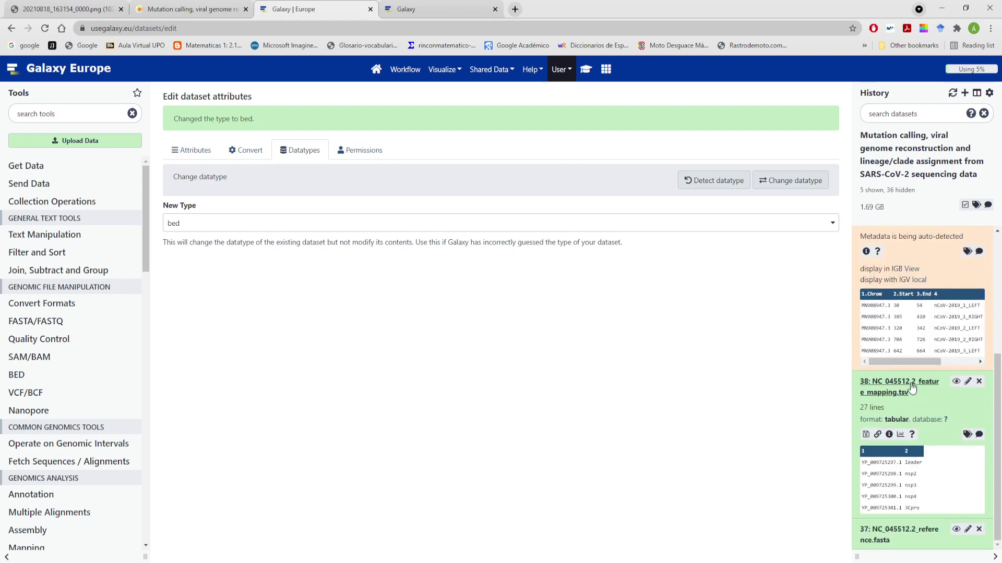
pyautogui.scroll(2, 912, 386)
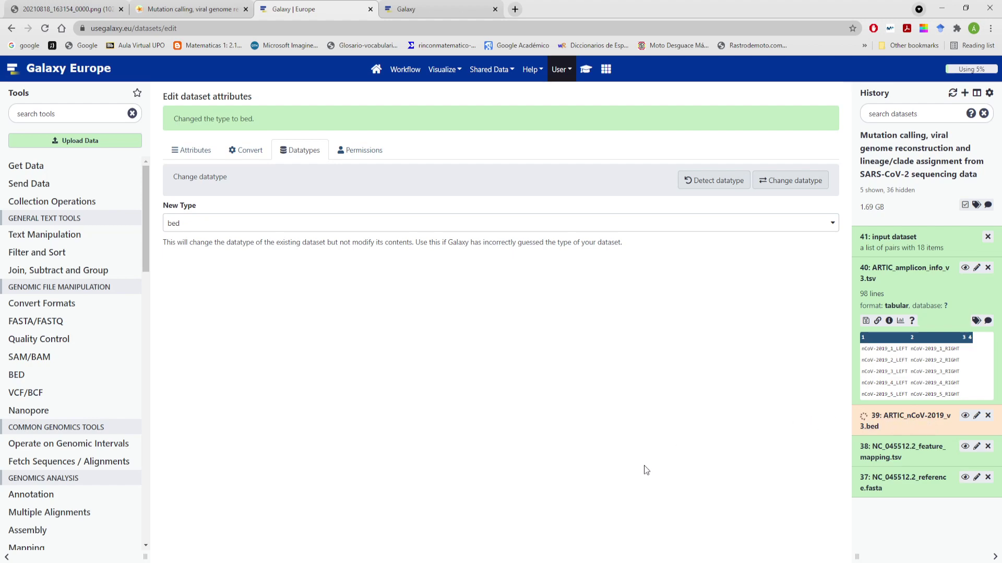
pyautogui.click(517, 562)
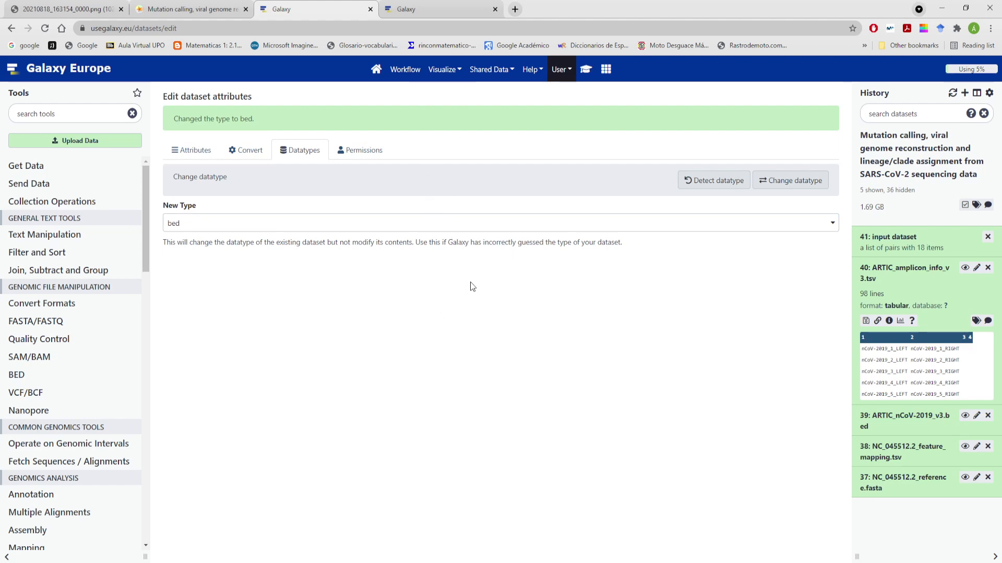
# - Start a workflow import through the GA4GH tool registry search and choose Dockstore as the TRS server
pyautogui.click(411, 73)
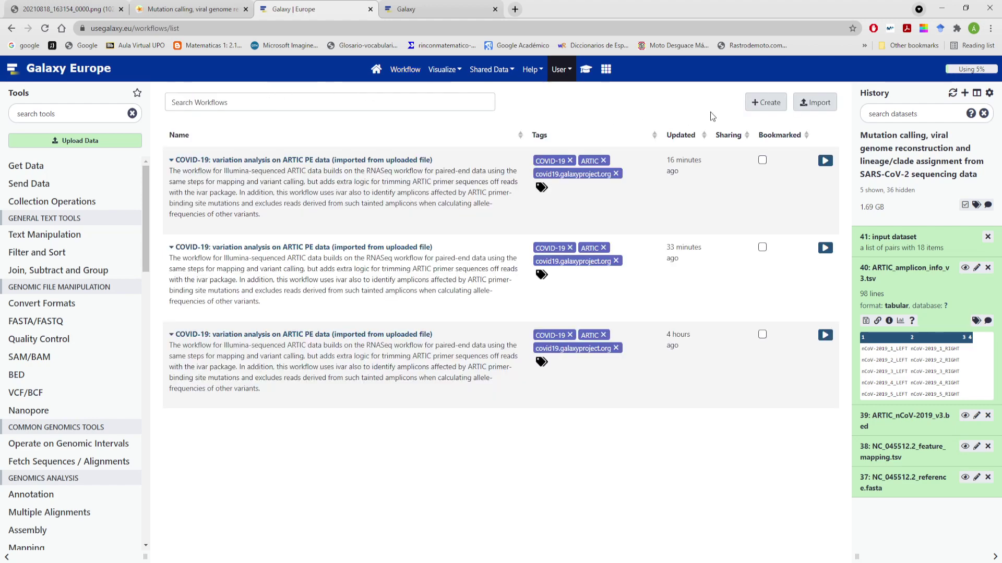
pyautogui.click(814, 104)
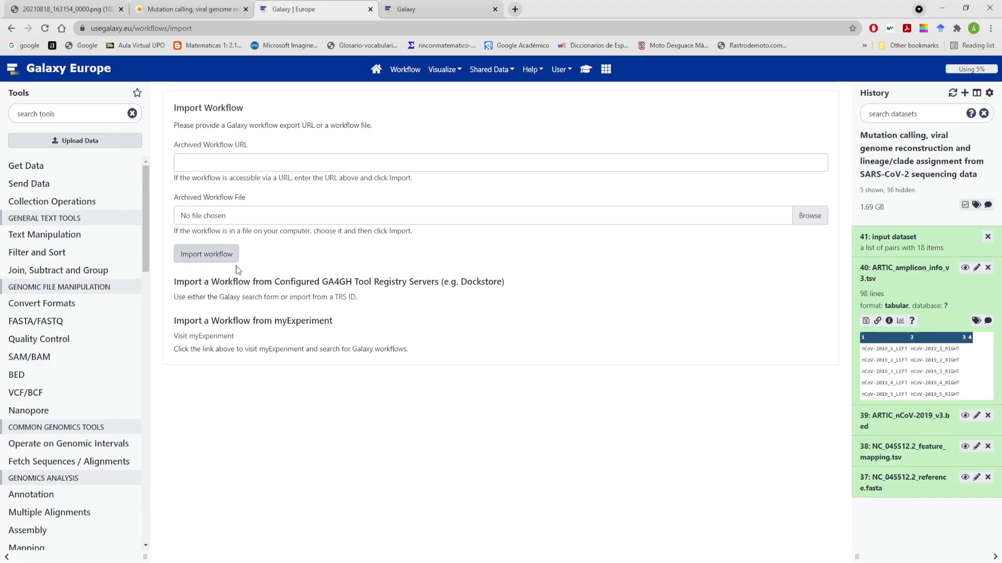
pyautogui.click(262, 299)
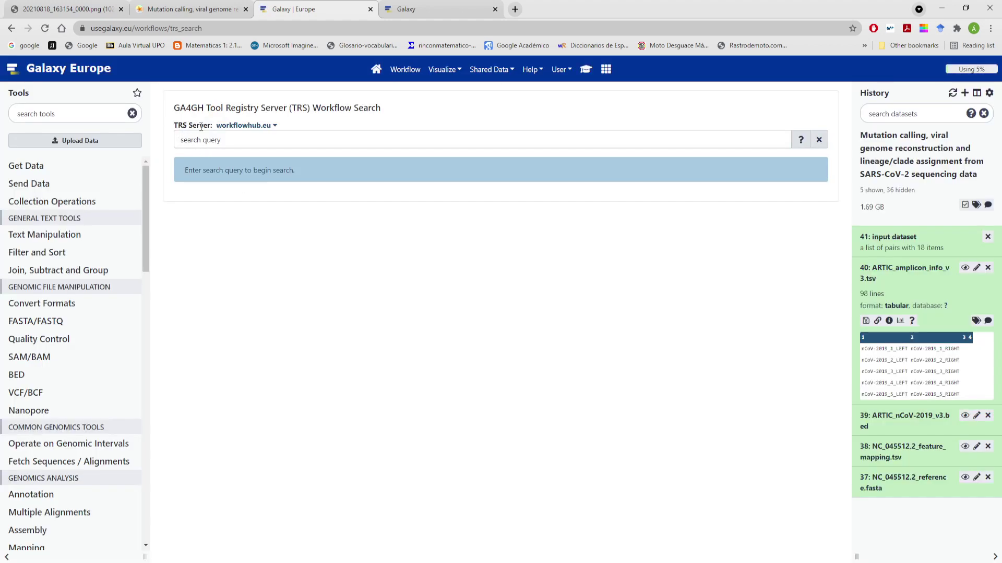
pyautogui.click(240, 128)
pyautogui.click(248, 157)
pyautogui.click(245, 139)
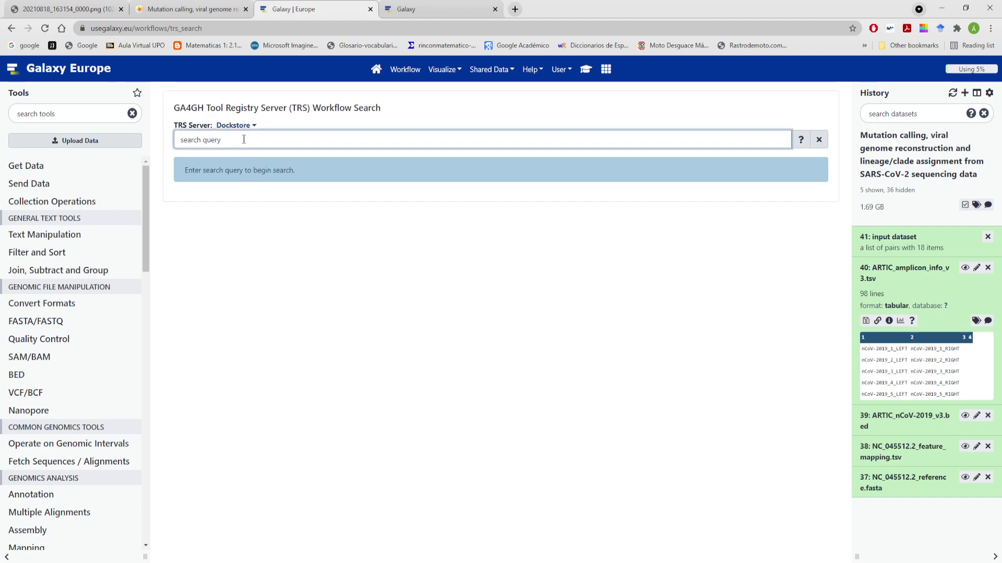
# - Search for organization:"iwc-workflows" and import version v0.4.1 of sars-cov-2-pe-illumina-artic-variant-calling/COVID-19-PE-ARTIC-ILLUMINA
pyautogui.write('organization:"iwc-workflows"')
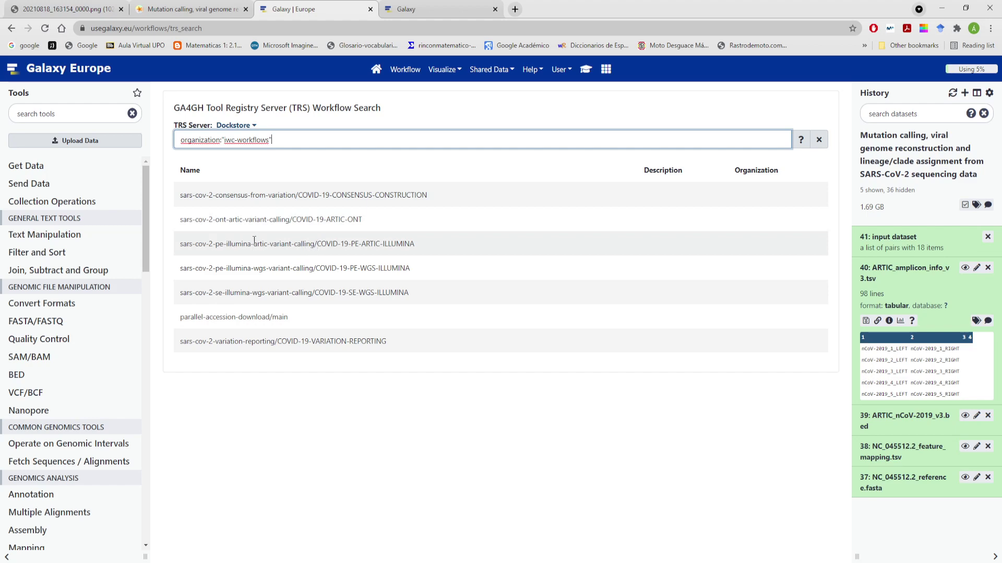
pyautogui.click(330, 244)
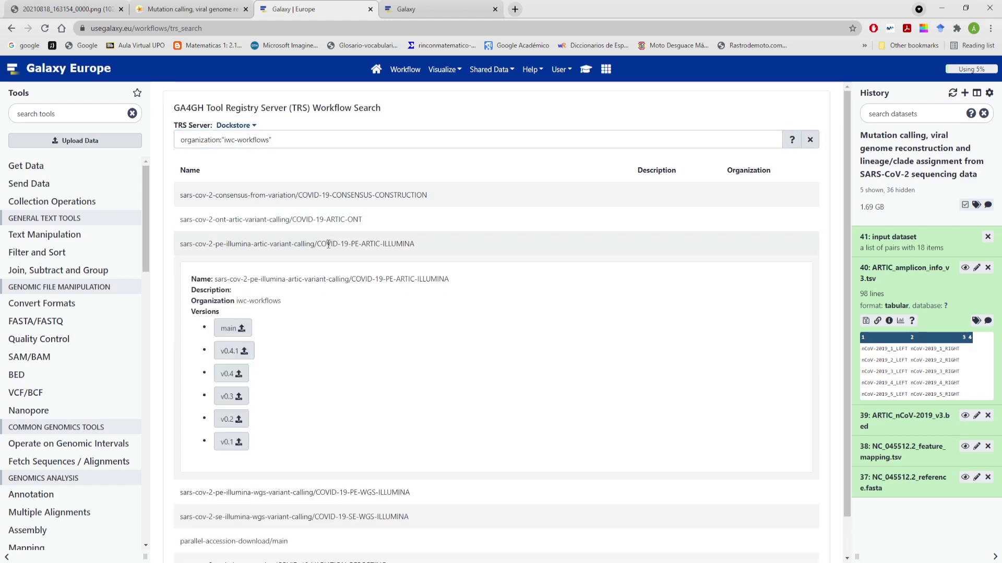
pyautogui.click(232, 351)
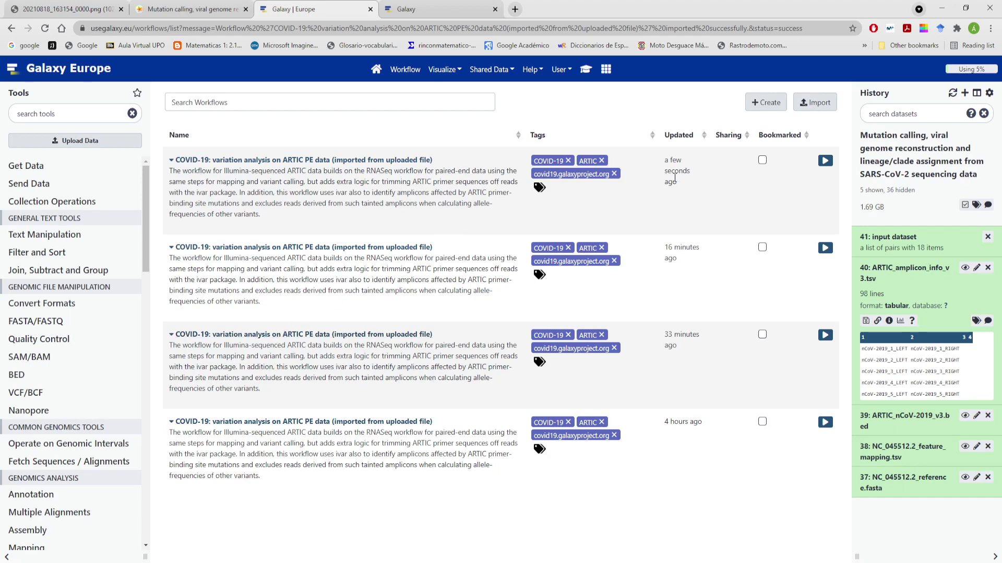
# - Review the newly imported ARTIC PE variation analysis workflow and run it with the input dataset collection, reference FASTA, primer BED and amplicon info file
pyautogui.click(825, 162)
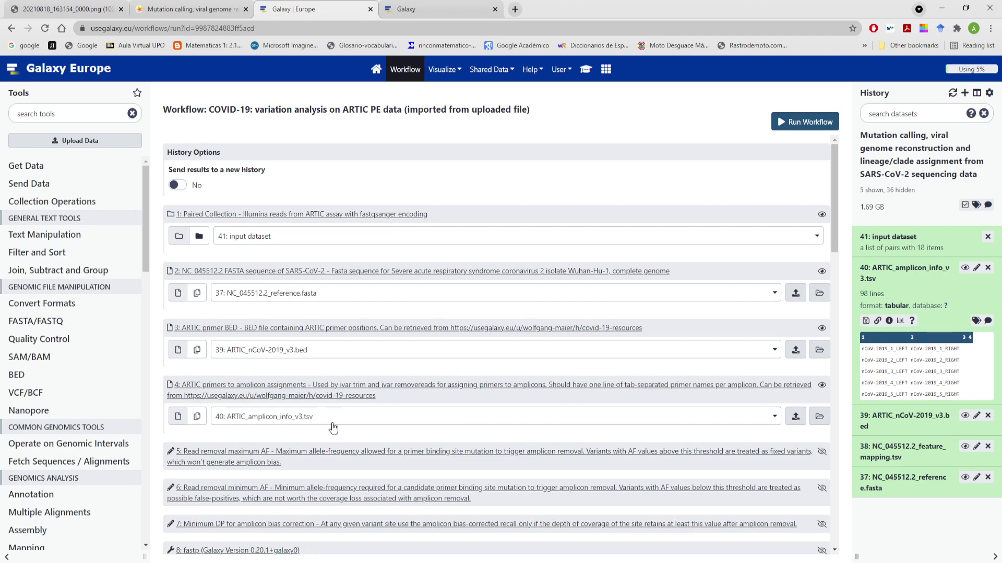
pyautogui.scroll(-6, 334, 426)
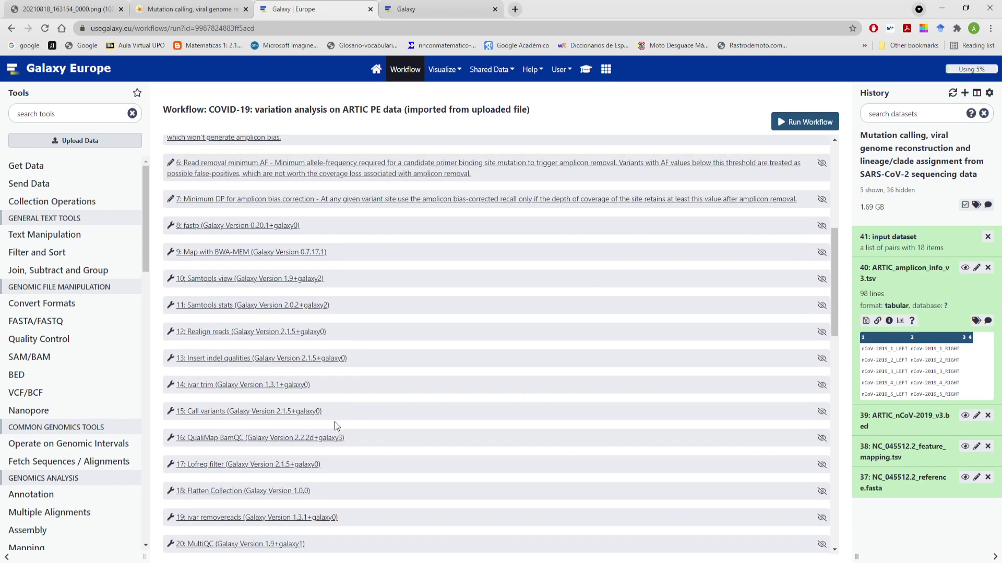
pyautogui.scroll(-4, 354, 324)
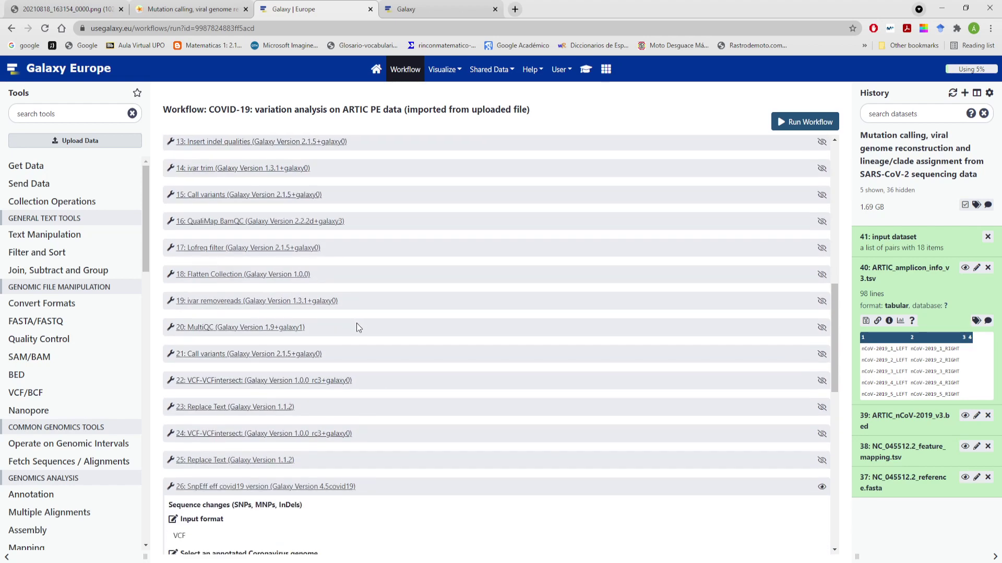
pyautogui.scroll(-3, 358, 327)
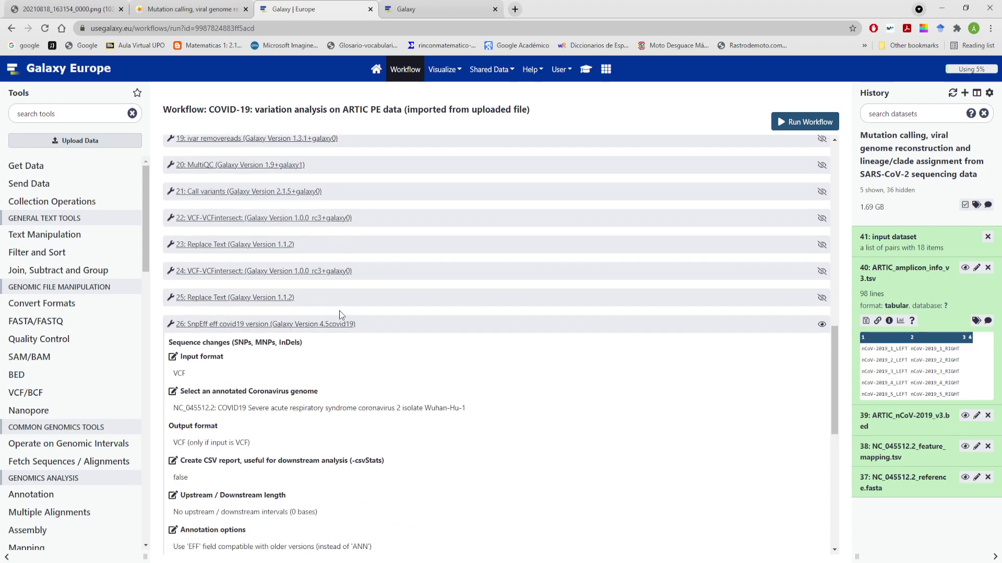
pyautogui.scroll(-5, 353, 334)
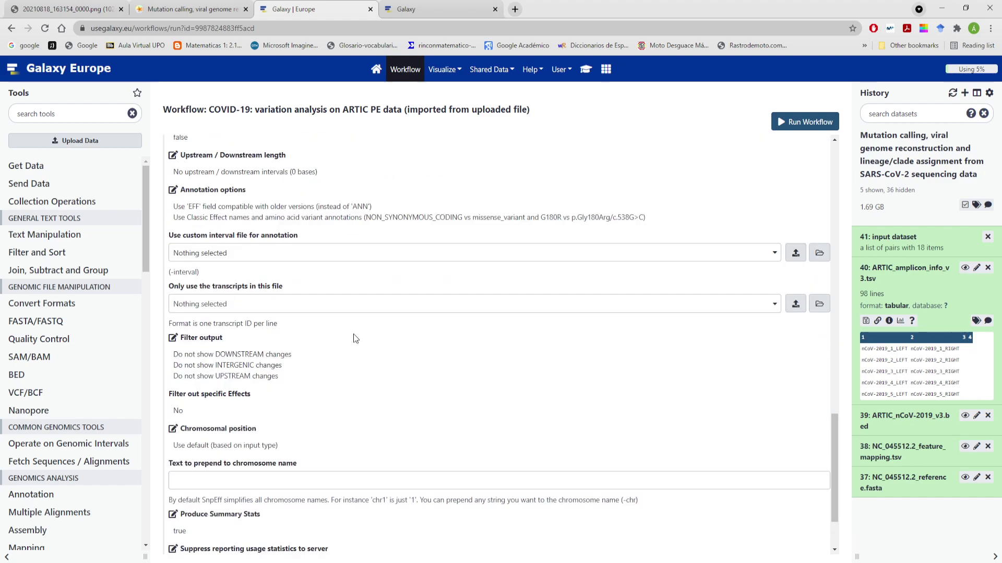
pyautogui.scroll(-3, 353, 338)
pyautogui.scroll(20, 355, 333)
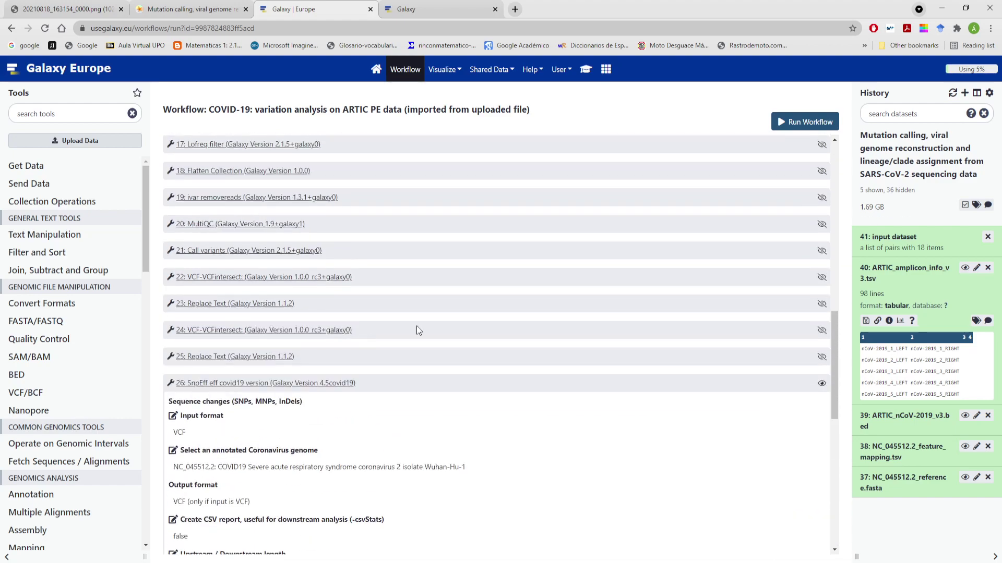
pyautogui.scroll(1, 478, 305)
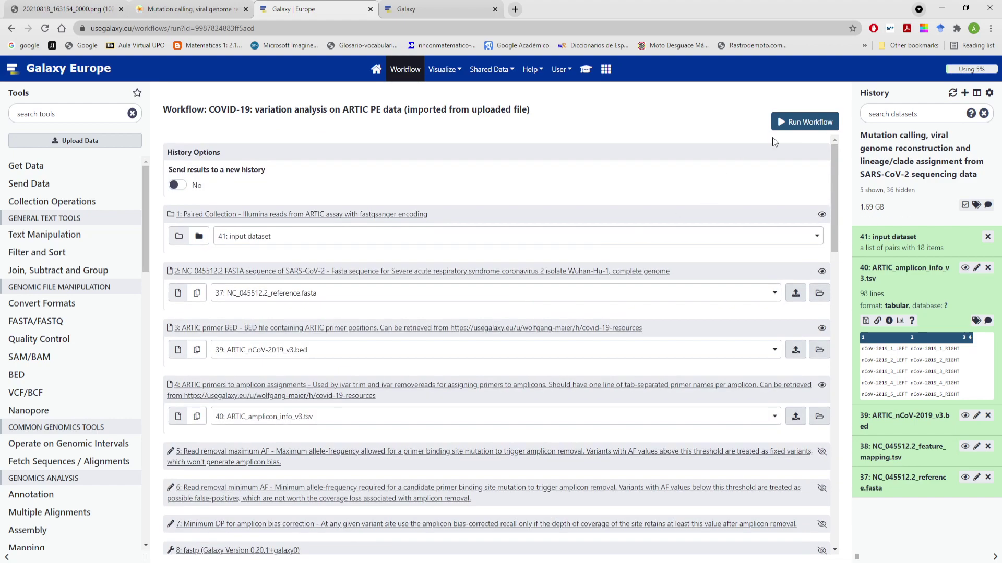
pyautogui.click(799, 126)
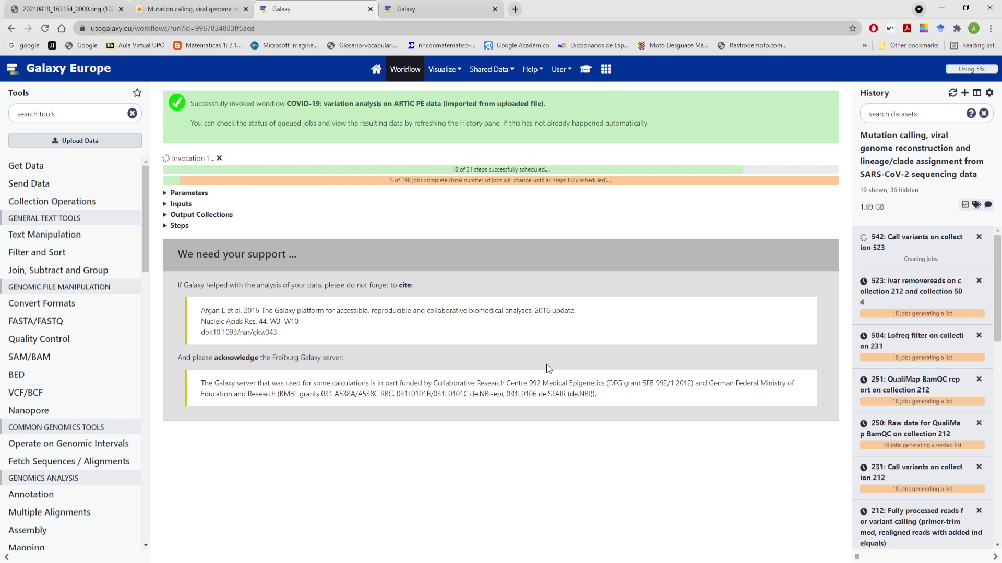
# - Examine the workflow's jobs and output collections in the history, collapsing the ARTIC_amplicon_info_v3.tsv details
pyautogui.scroll(-8, 969, 357)
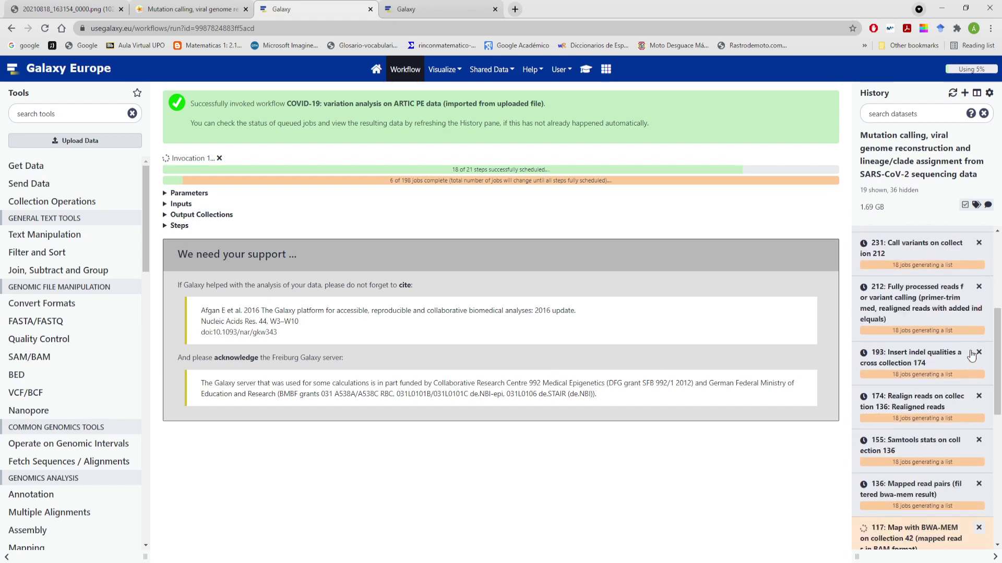
pyautogui.scroll(-4, 972, 356)
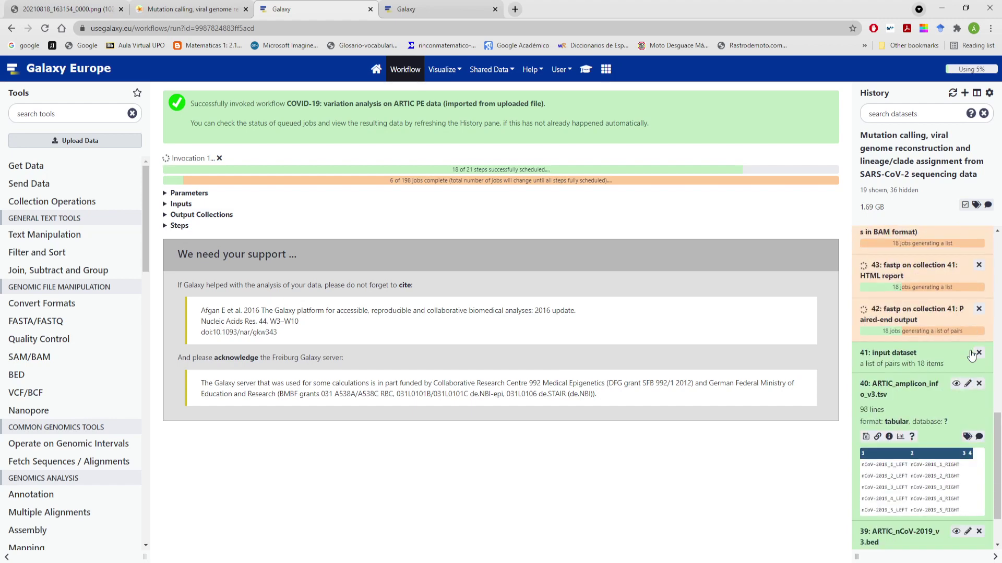
pyautogui.click(900, 389)
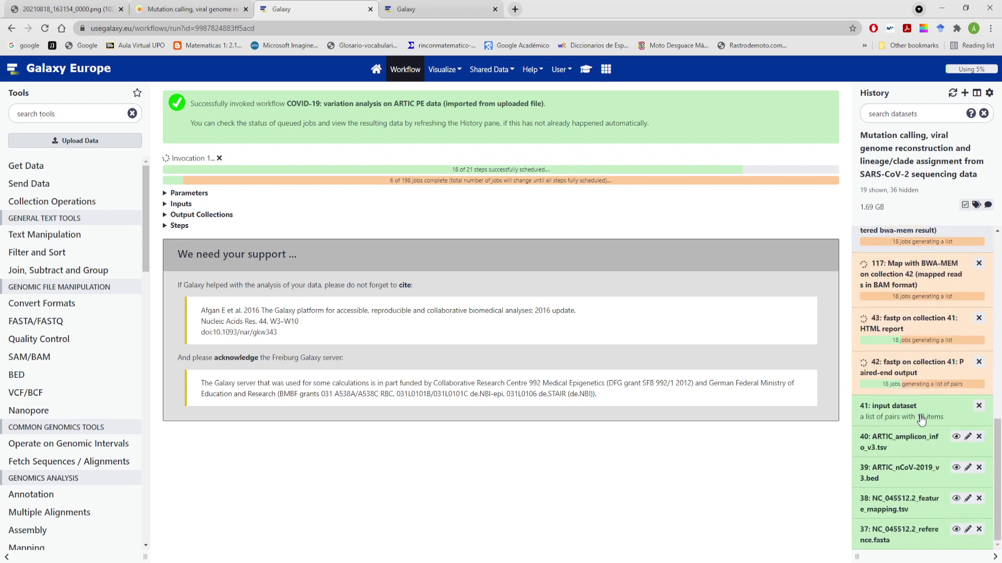
pyautogui.scroll(12, 921, 419)
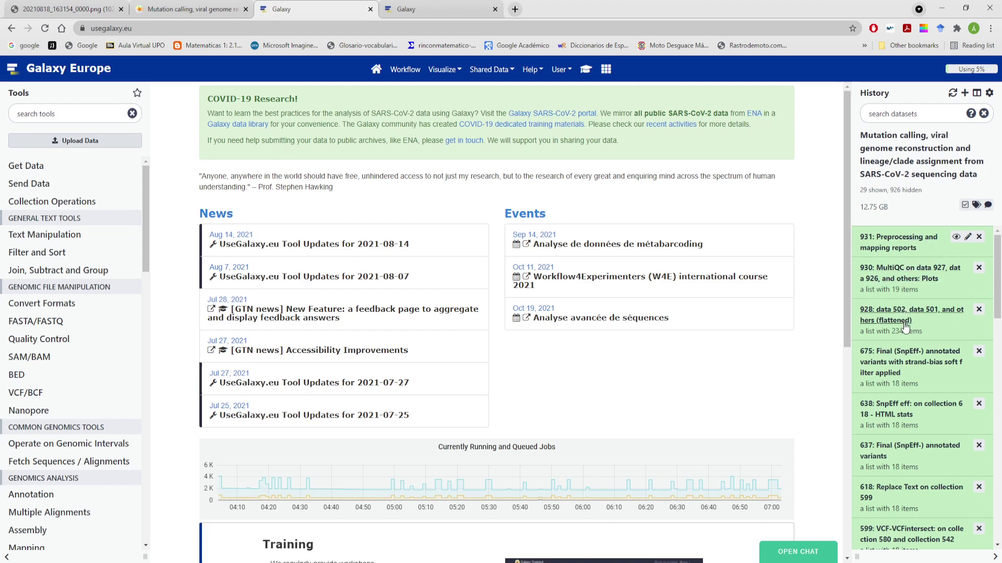
pyautogui.scroll(-10, 906, 279)
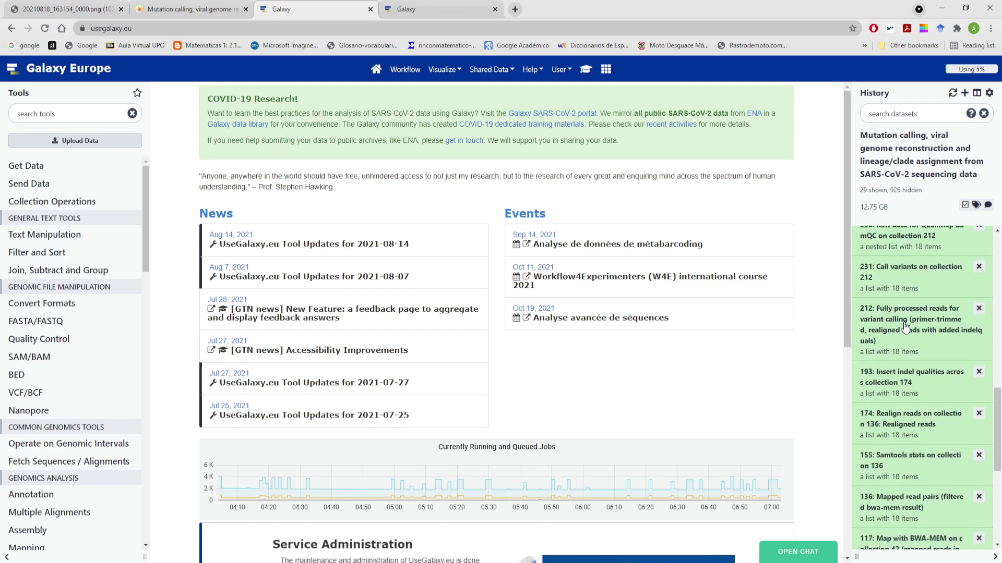
pyautogui.scroll(-4, 907, 327)
pyautogui.scroll(15, 887, 347)
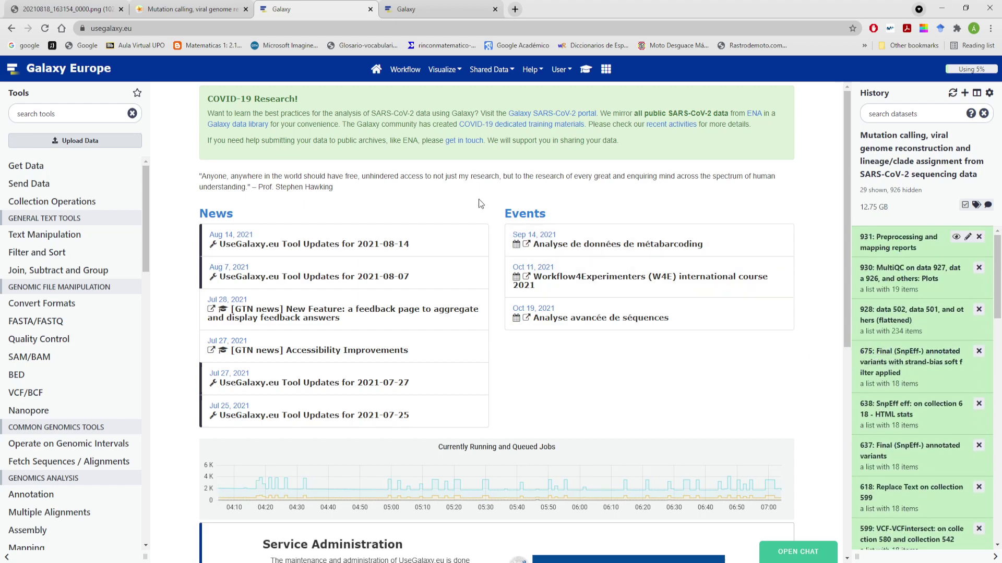
# - Begin another workflow import through the GA4GH tool registry search form, using Dockstore as the TRS server
pyautogui.click(411, 75)
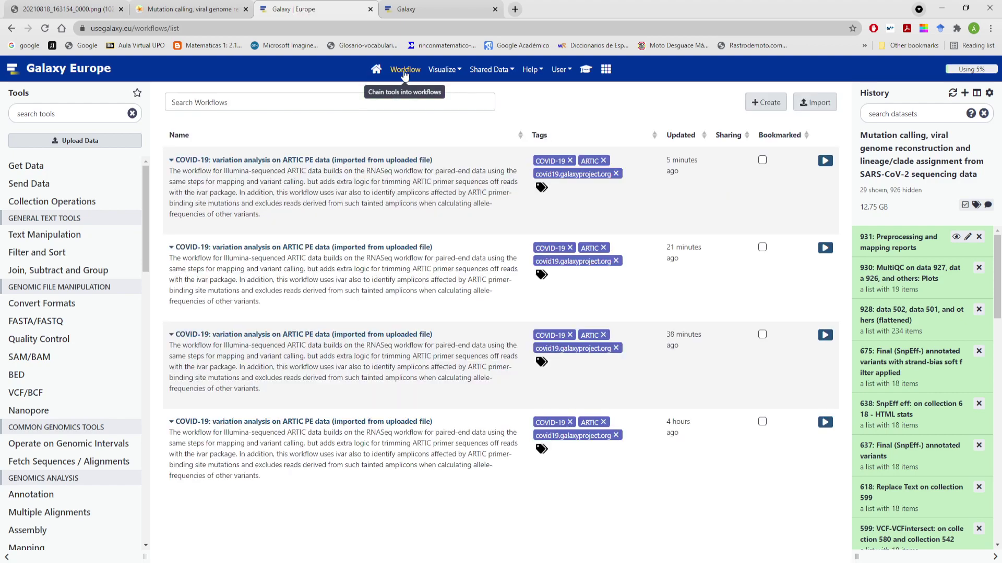
pyautogui.click(815, 103)
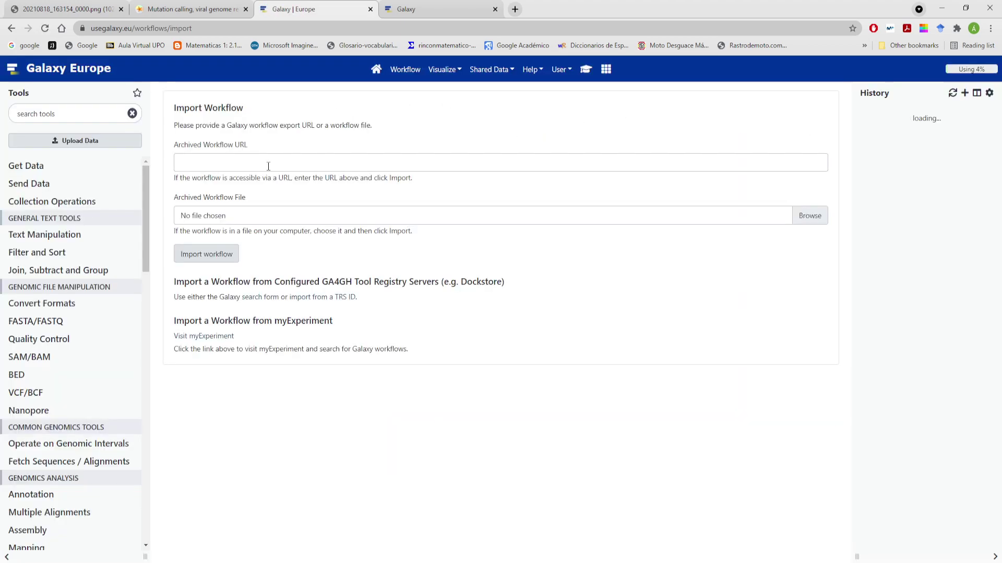
pyautogui.click(264, 297)
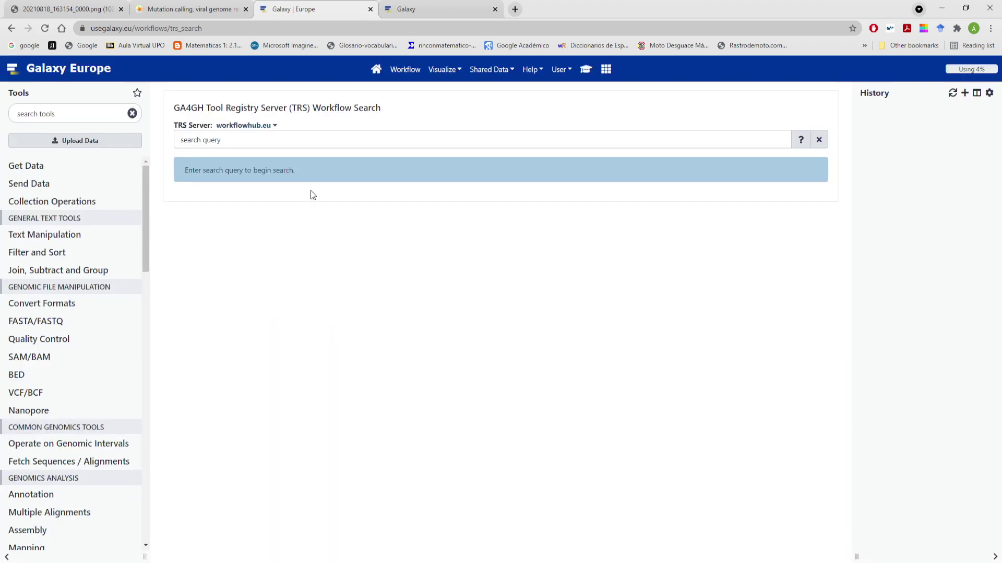
pyautogui.click(243, 125)
pyautogui.click(243, 156)
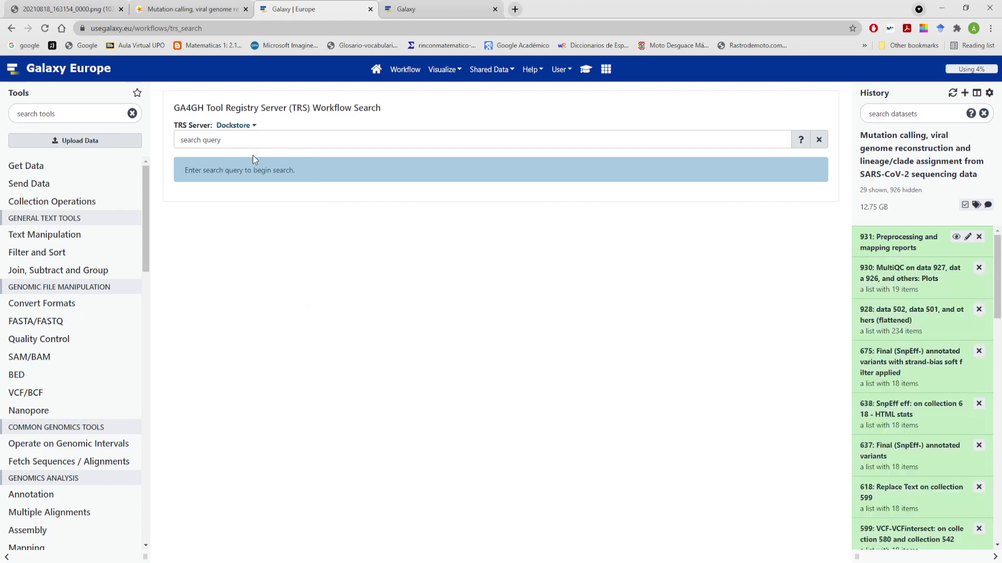
# - Search for organization:"iwc-workflows" and import version v0.1.1 of sars-cov-2-variation-reporting/COVID-19-VARIATION-REPORTING
pyautogui.click(255, 139)
pyautogui.write('organization:"iwc-workflows"')
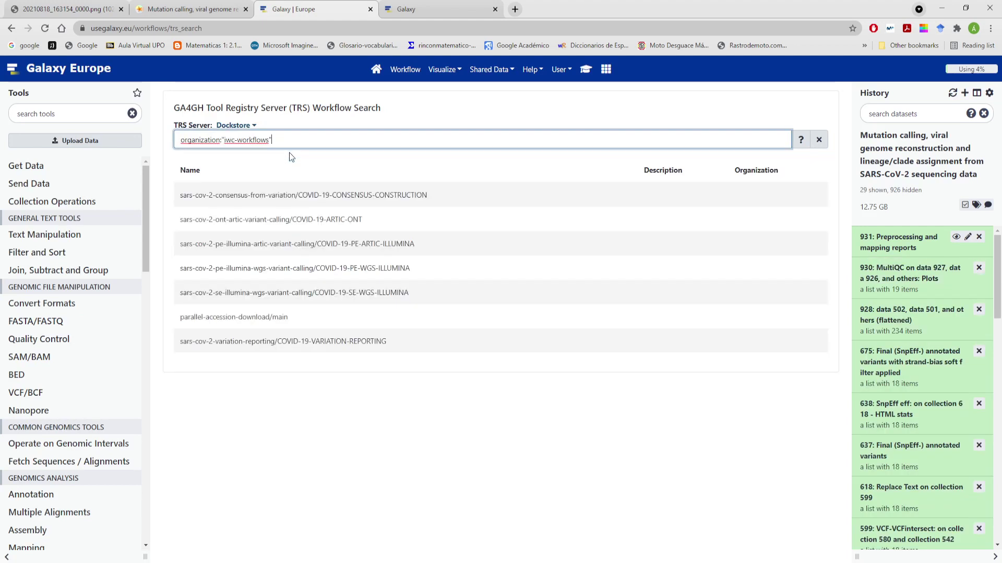
pyautogui.click(348, 342)
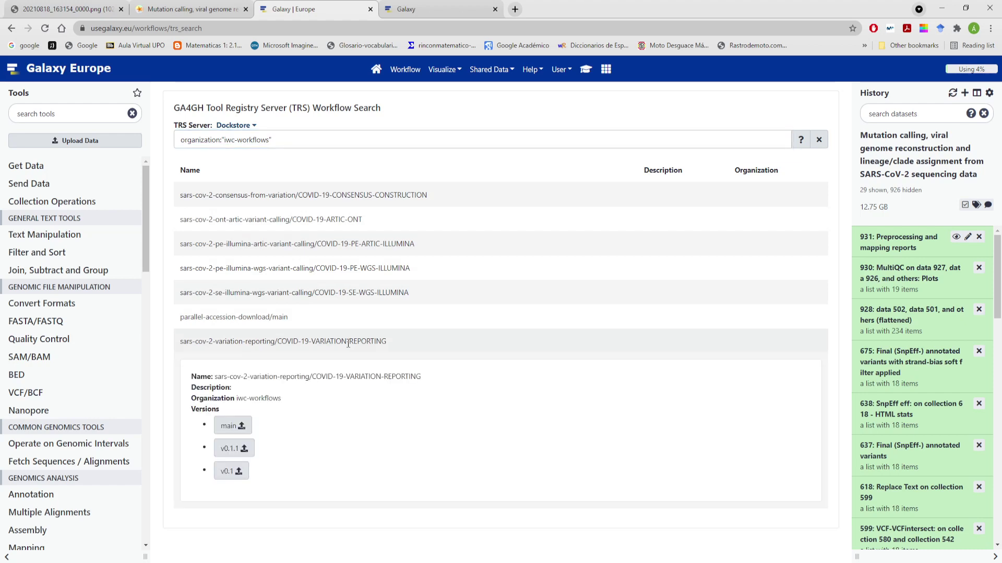
pyautogui.click(233, 451)
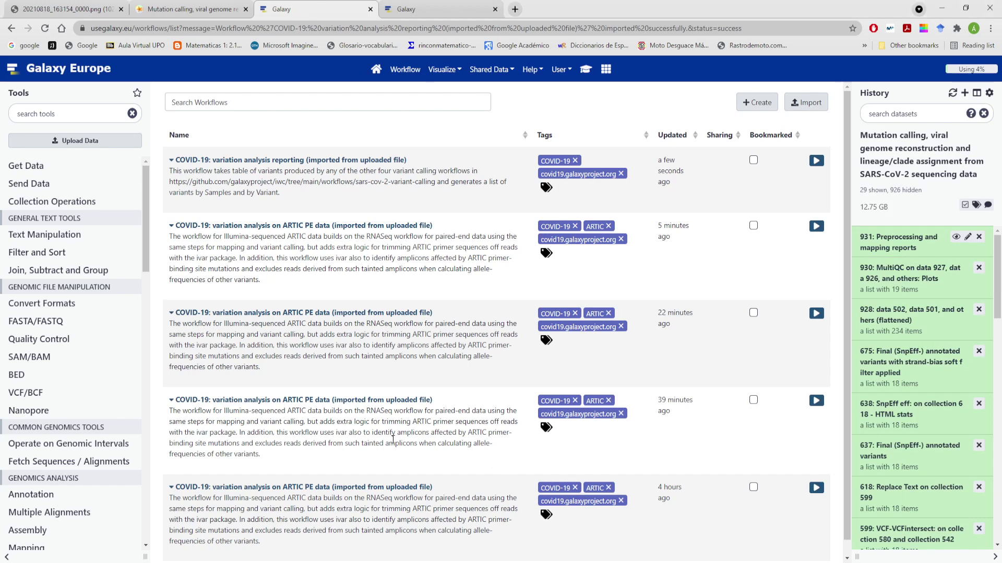
# - Open the variation analysis reporting workflow for running and set Variation data to report to 637: Final (SnpEff-) annotated variants
pyautogui.click(817, 163)
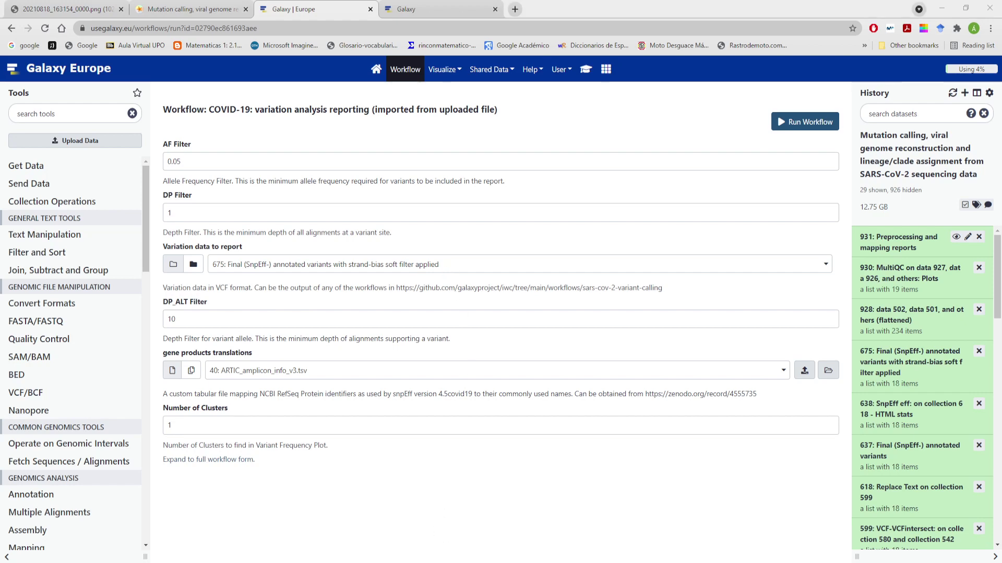
pyautogui.click(335, 266)
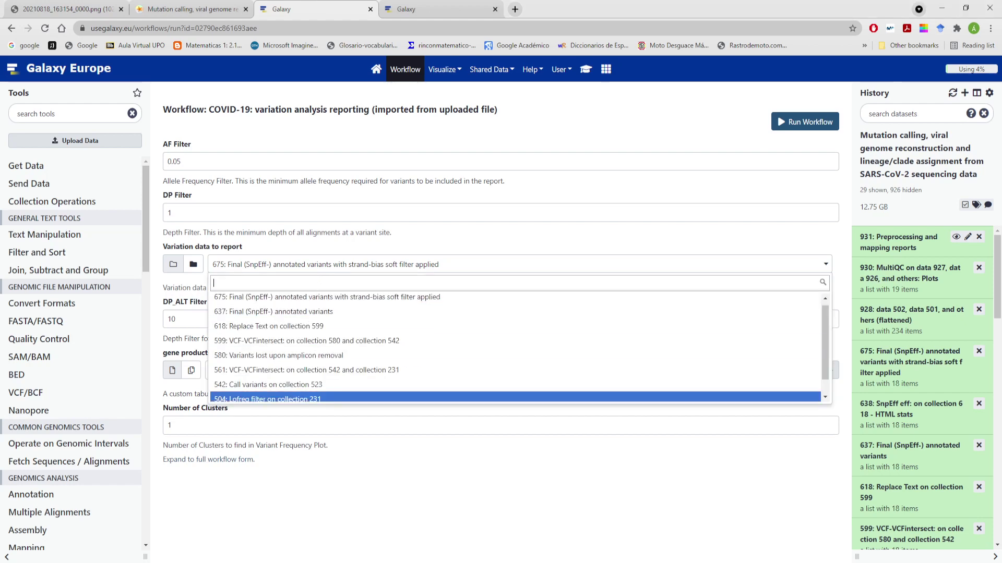
pyautogui.press('Up')
pyautogui.press('Up')
pyautogui.press('Up')
pyautogui.press('Up')
pyautogui.press('Up')
pyautogui.press('Up')
pyautogui.press('Up')
pyautogui.press('Down')
pyautogui.press('Return')
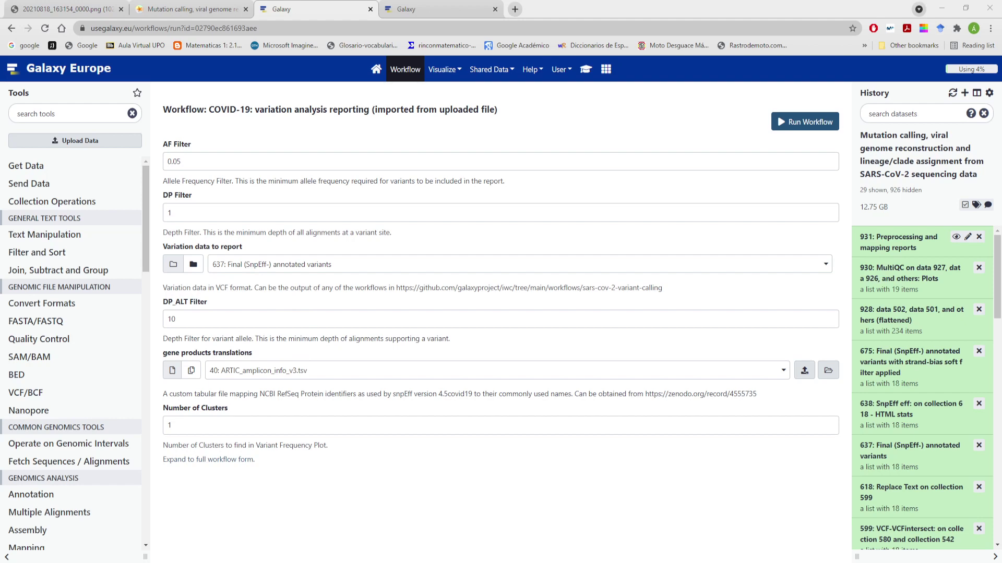
# - Set gene products translations to 38: NC_045512.2_feature_mapping.tsv and Number of Clusters to 3, and run the reporting workflow
pyautogui.click(266, 371)
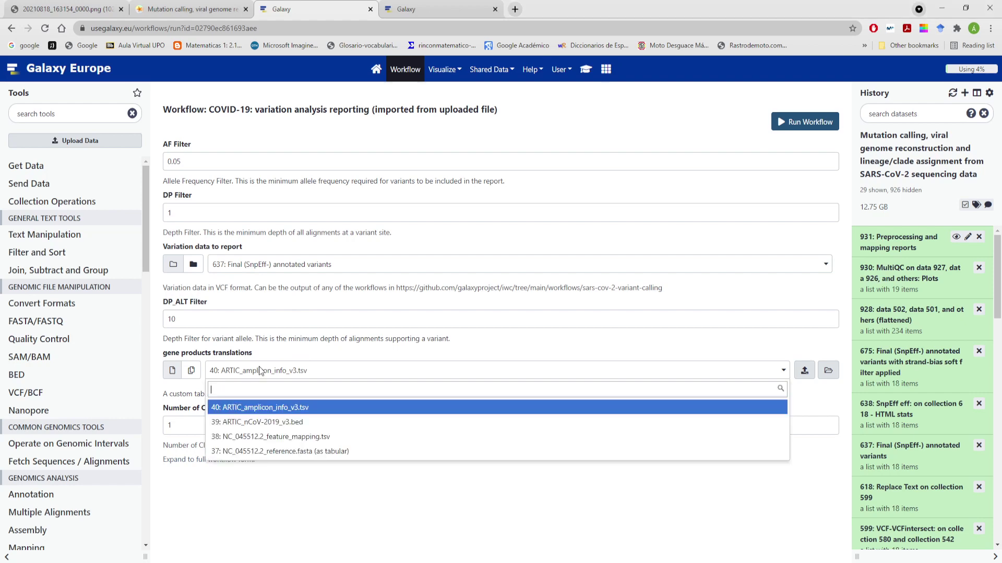
pyautogui.click(271, 440)
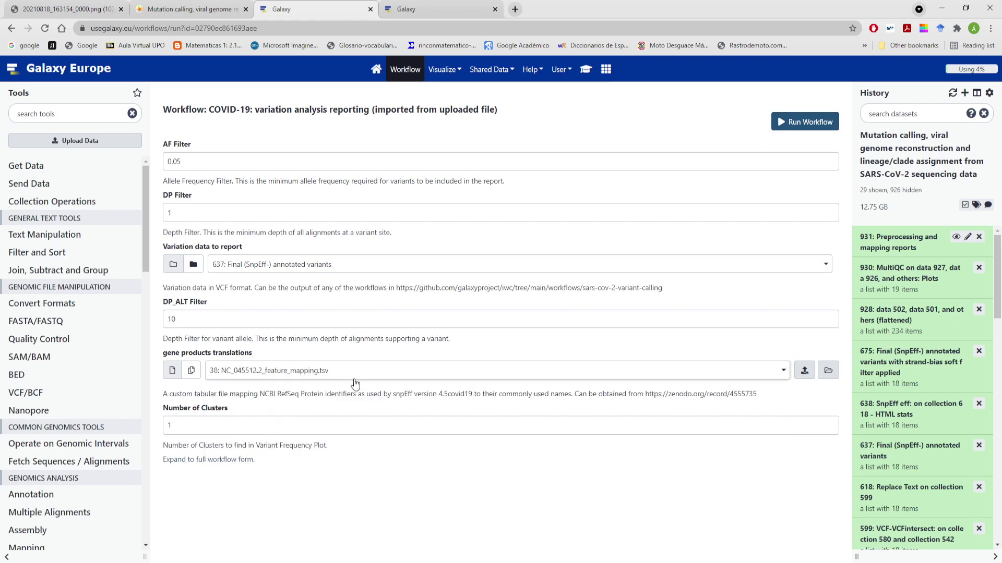
pyautogui.click(196, 427)
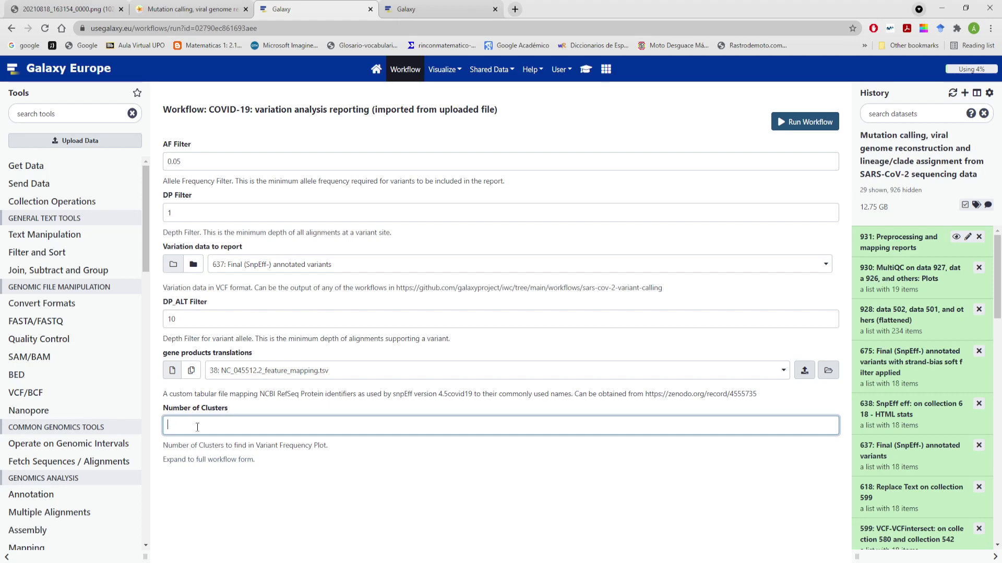
pyautogui.write('3')
pyautogui.click(819, 125)
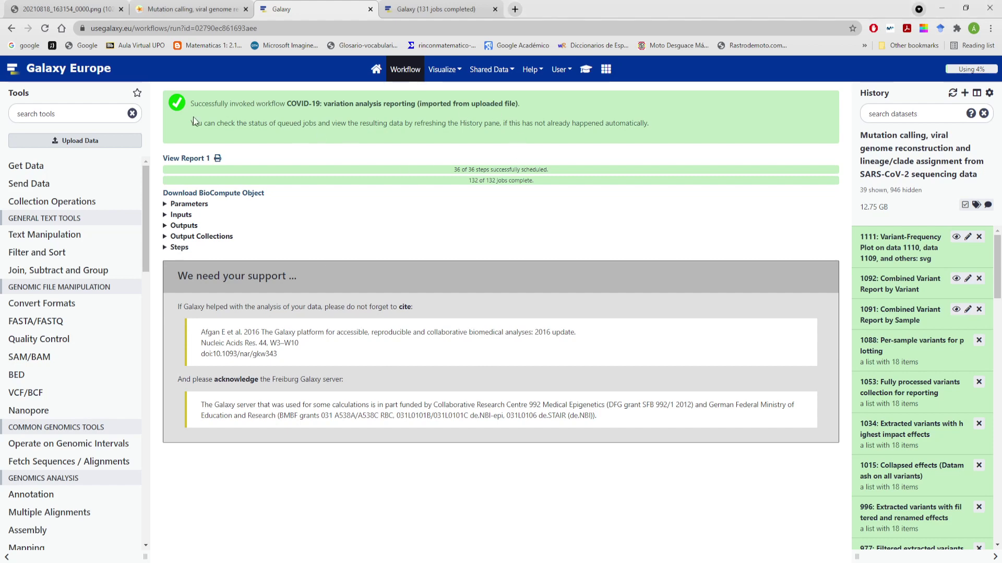
# - Return to the GA4GH tool registry workflow search for a new import and switch the TRS server to Dockstore
pyautogui.click(406, 72)
pyautogui.click(808, 105)
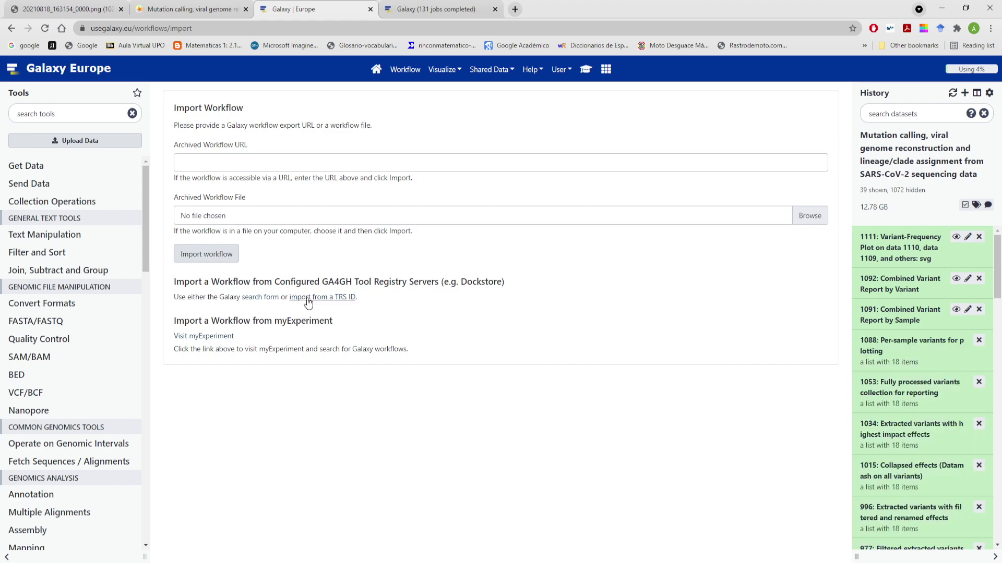
pyautogui.click(267, 297)
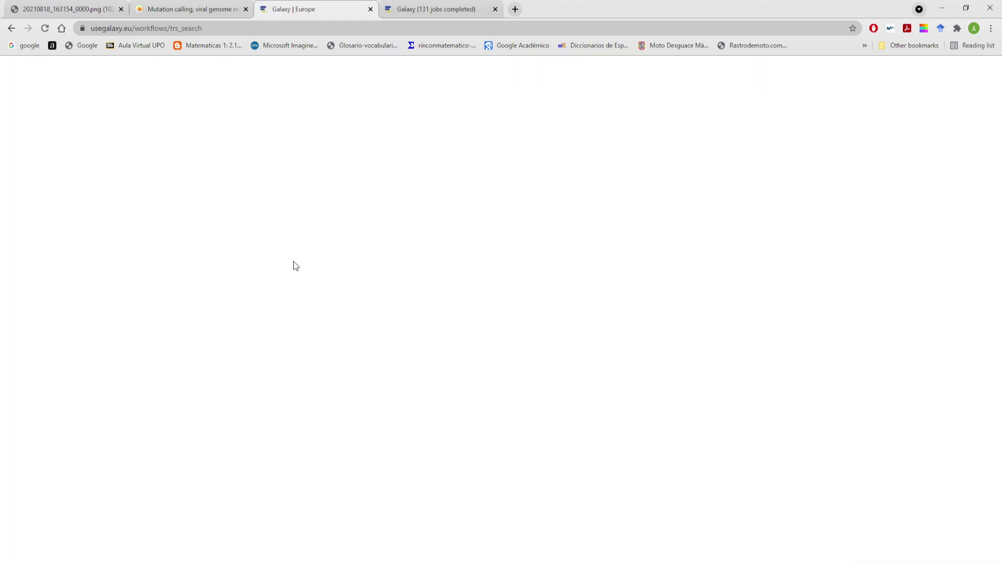
pyautogui.click(296, 141)
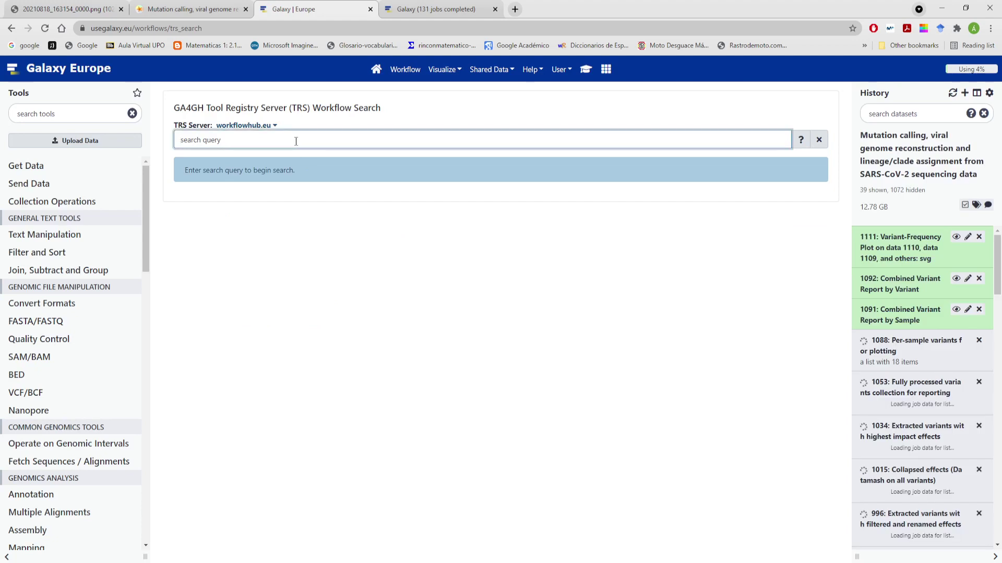
pyautogui.write('organization:"iwc-workflows"')
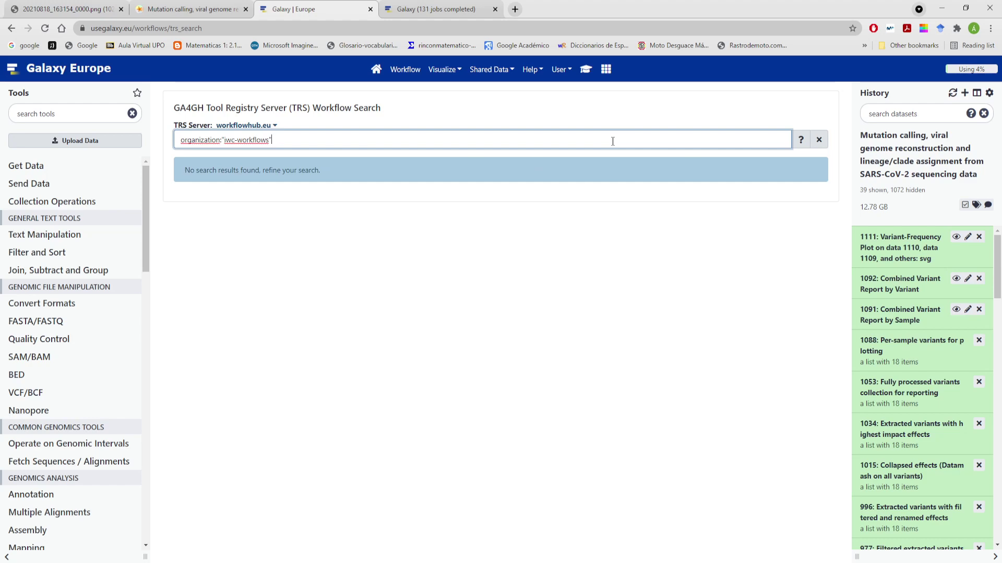
pyautogui.click(245, 125)
pyautogui.click(262, 155)
# - Import version v0.2.1 of sars-cov-2-consensus-from-variation/COVID-19-CONSENSUS-CONSTRUCTION using the organization:"iwc-workflows" search, and open its run form
pyautogui.click(272, 139)
pyautogui.write('organization:"iwc-workflows"')
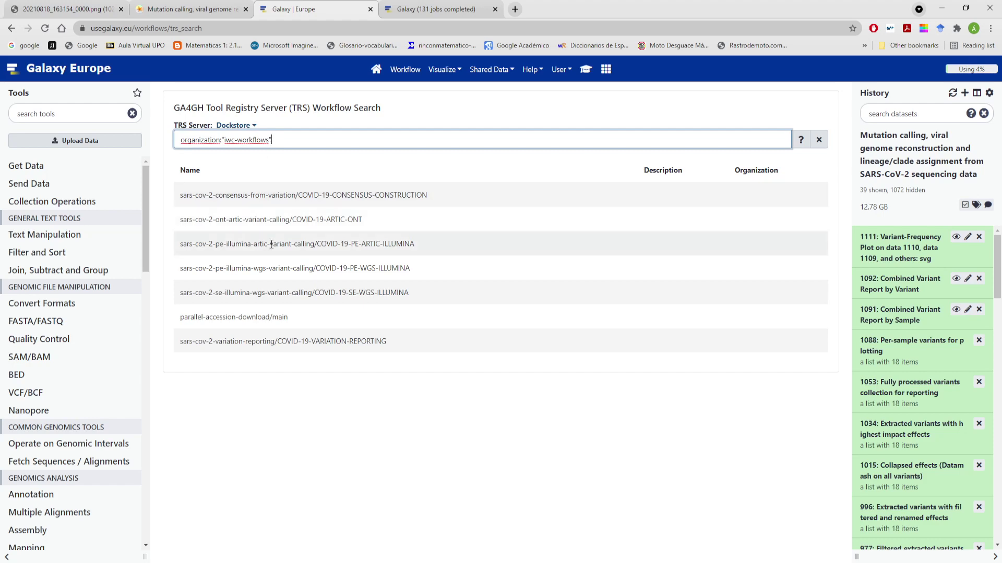
pyautogui.click(319, 195)
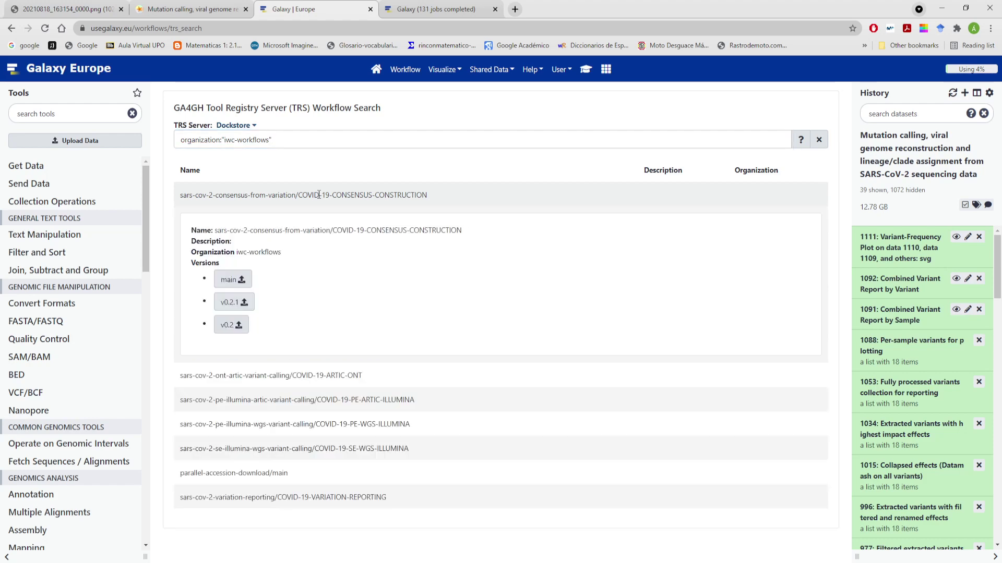
pyautogui.click(235, 307)
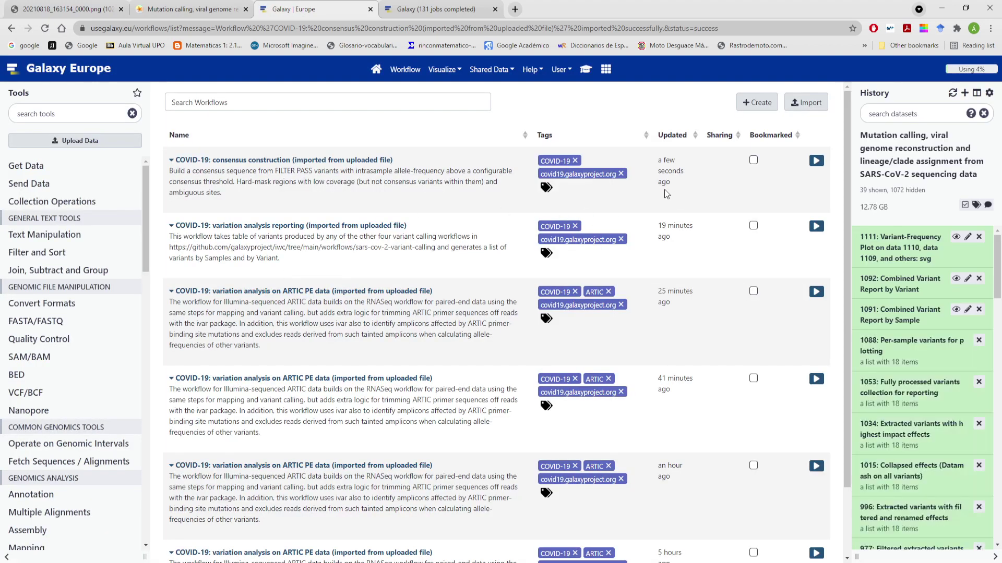
pyautogui.click(816, 162)
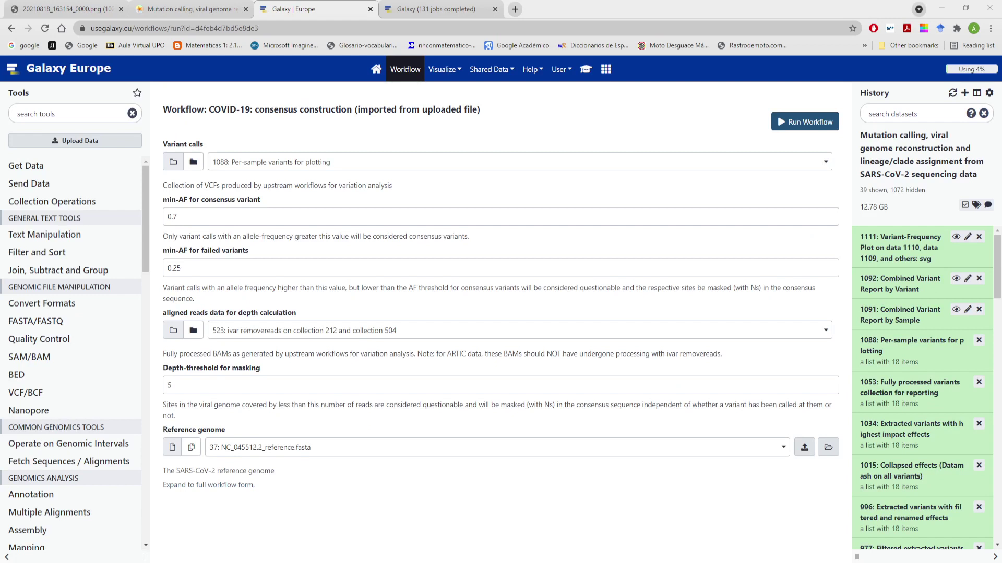
# - Set Variant calls to 675: Final (SnpEff-) annotated variants with strand-bias soft filter applied
pyautogui.click(341, 165)
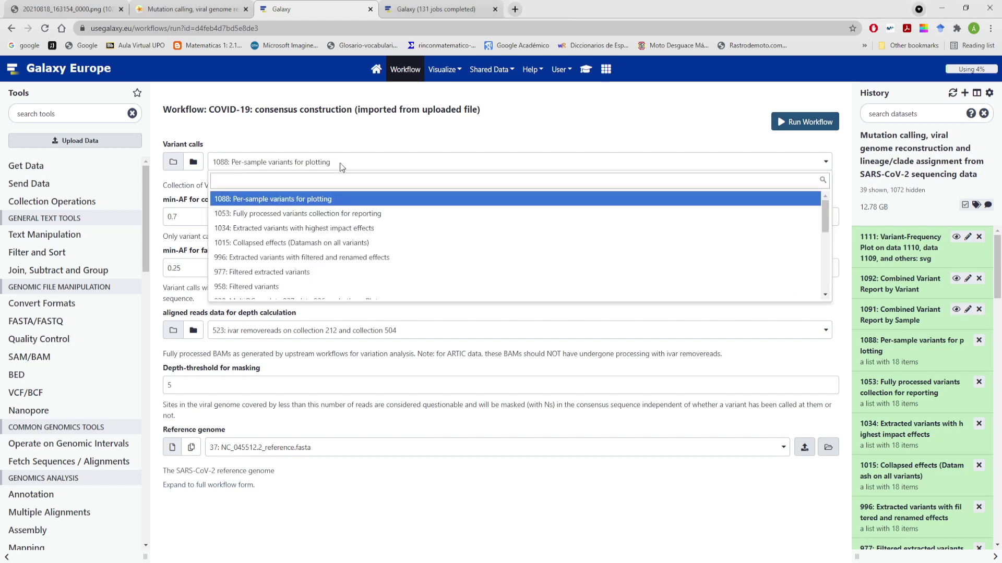
pyautogui.scroll(-1, 339, 214)
pyautogui.scroll(-1, 339, 219)
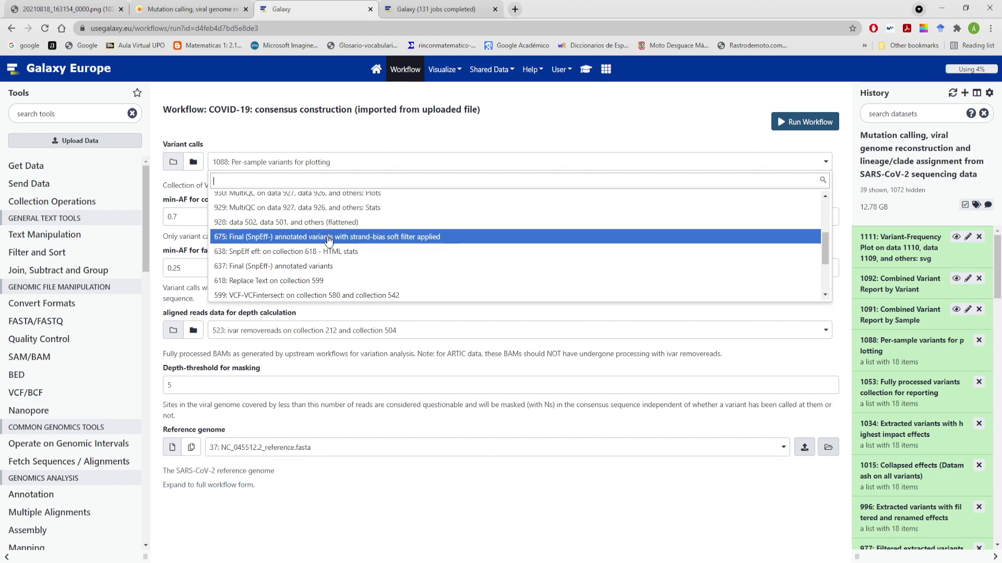
pyautogui.click(328, 239)
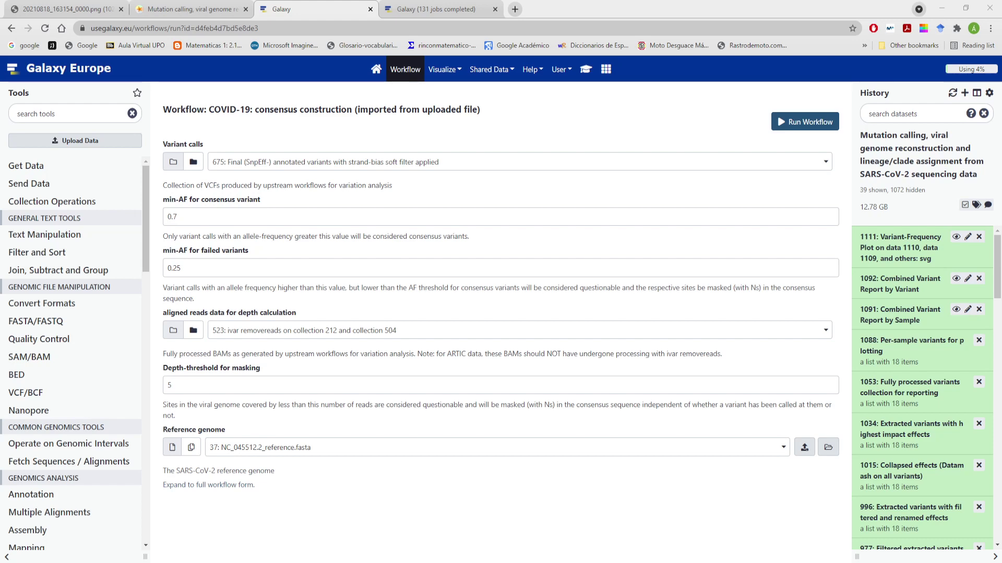
# - Use collection 212: Fully processed reads for variant calling as the aligned reads and 37: NC_045512.2_reference.fasta as the reference genome
pyautogui.click(279, 332)
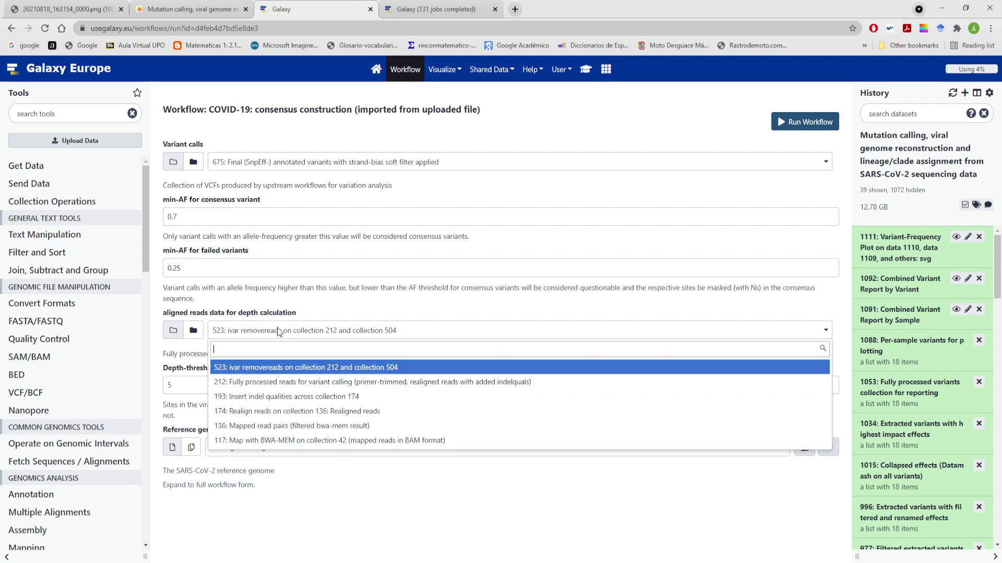
pyautogui.click(288, 381)
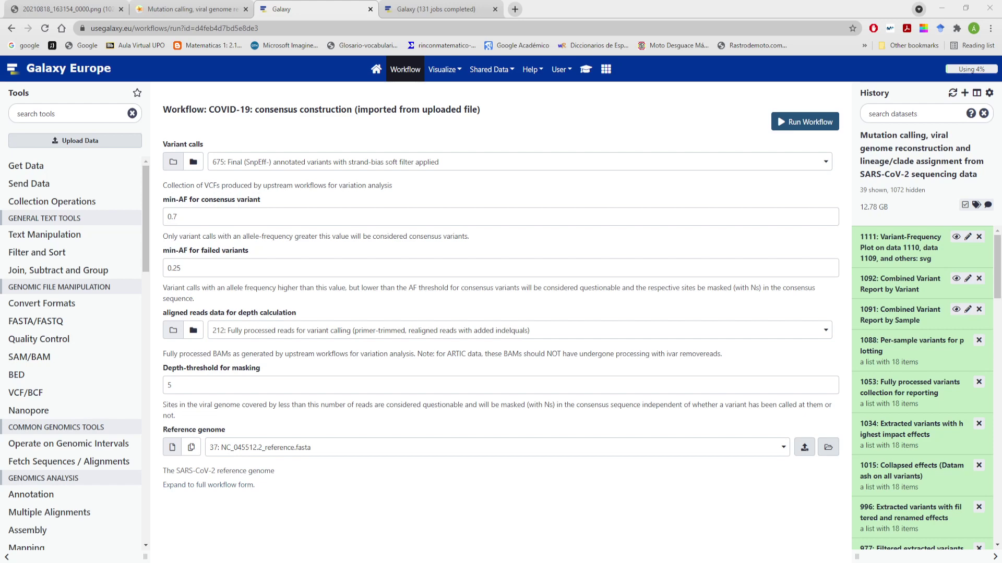
pyautogui.click(295, 448)
pyautogui.click(296, 485)
# - Set Variant calls to 637: Final (SnpEff-) annotated variants and run the consensus construction workflow
pyautogui.click(344, 162)
pyautogui.scroll(-3, 336, 247)
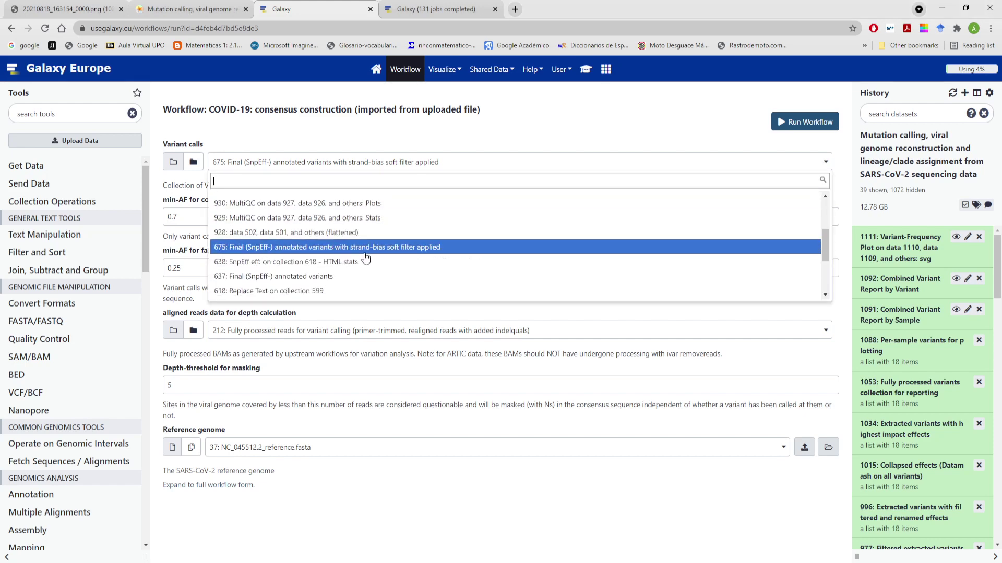
pyautogui.scroll(-3, 368, 257)
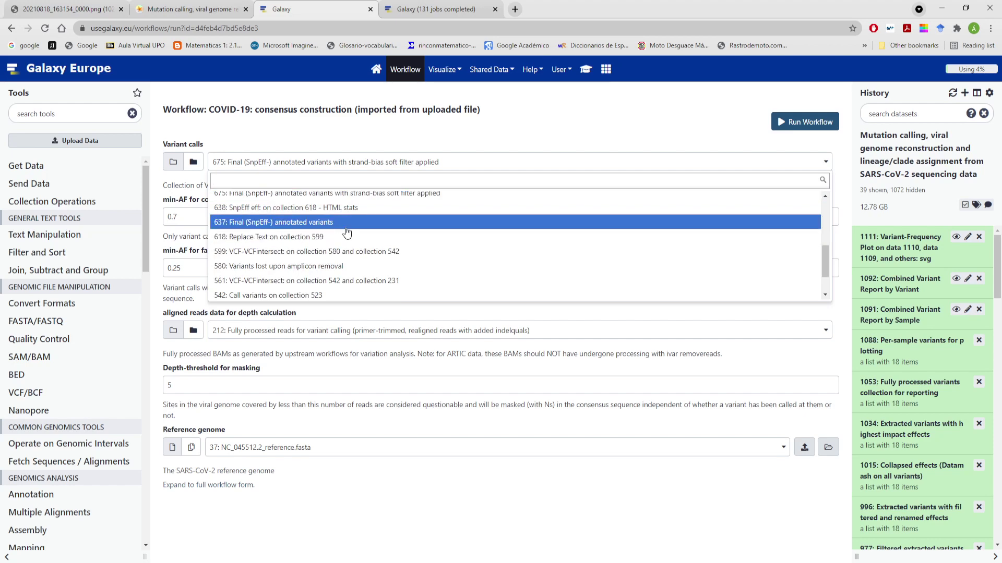
pyautogui.click(333, 222)
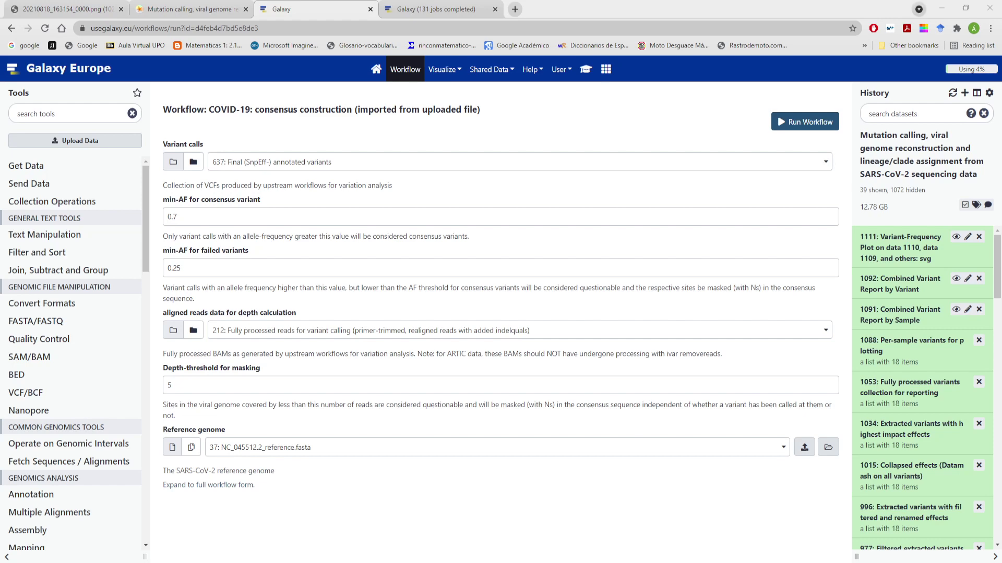
pyautogui.click(809, 124)
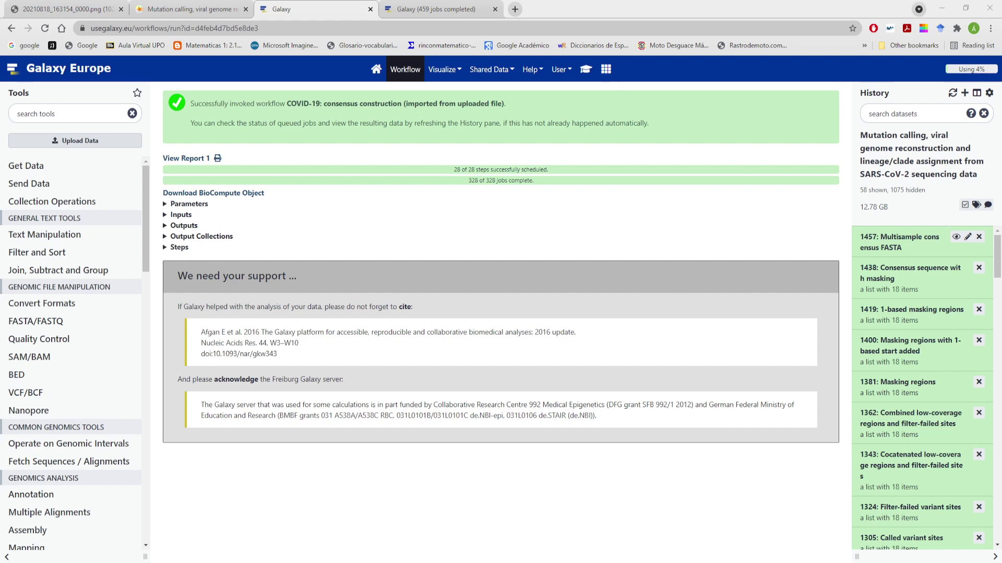
# - Expand the consensus workflow's outputs, then find the Pangolin lineage assignment tool and open its form
pyautogui.click(353, 227)
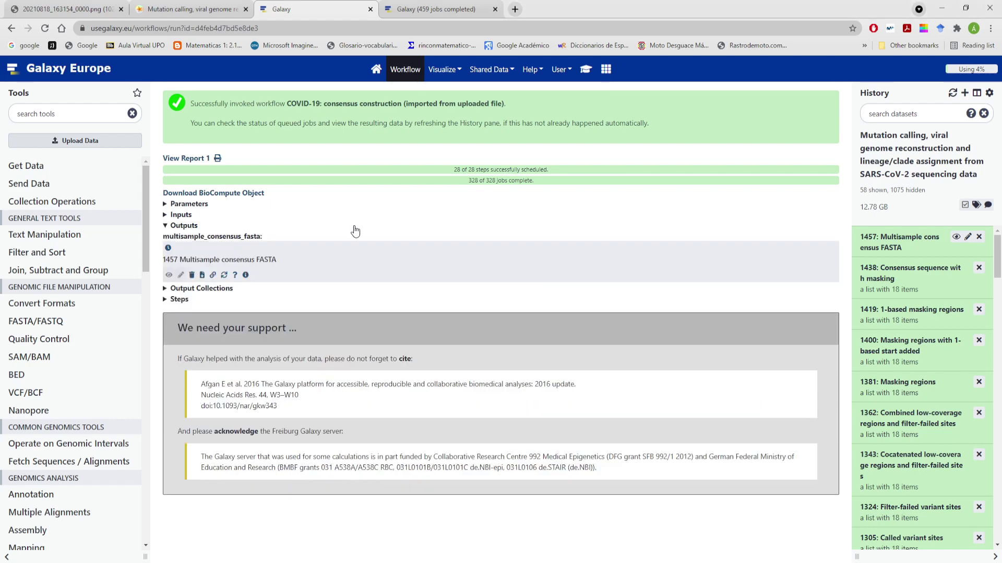
pyautogui.click(67, 114)
pyautogui.write('pangolin')
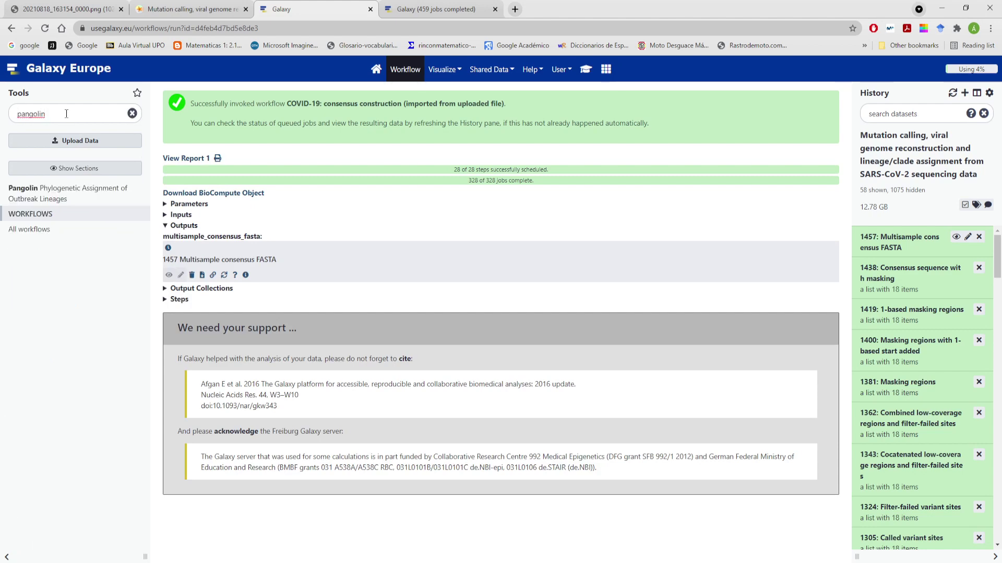
pyautogui.click(38, 196)
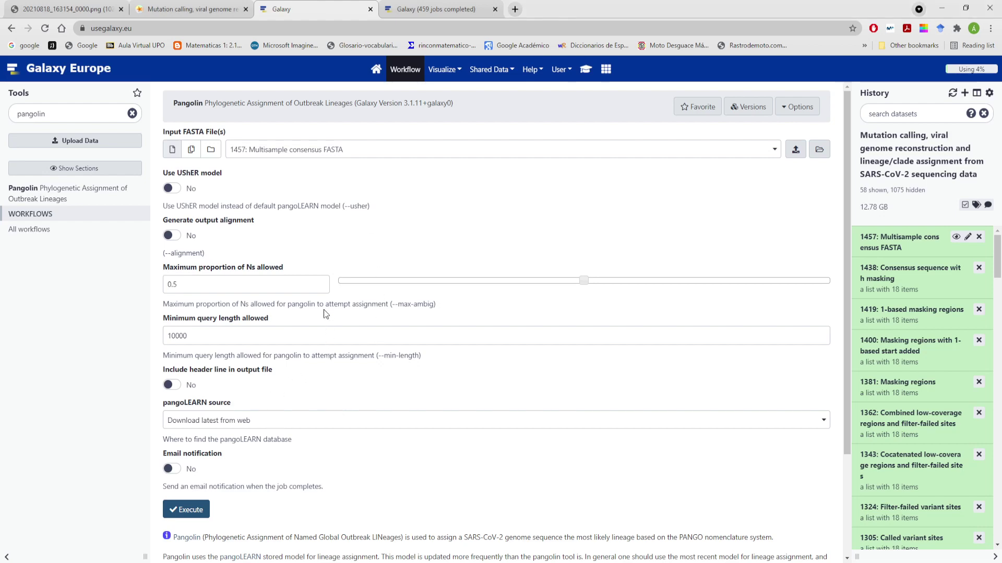
# - Run Pangolin on 1457: Multisample consensus FASTA, keeping Download latest from web as the pangoLEARN source and the other default settings
pyautogui.scroll(-1, 338, 335)
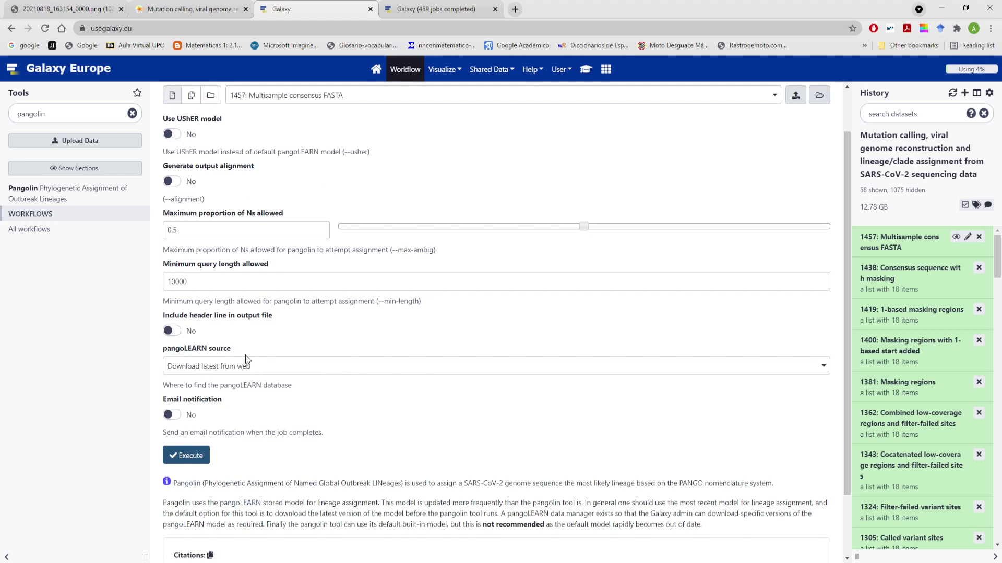
pyautogui.scroll(1, 261, 349)
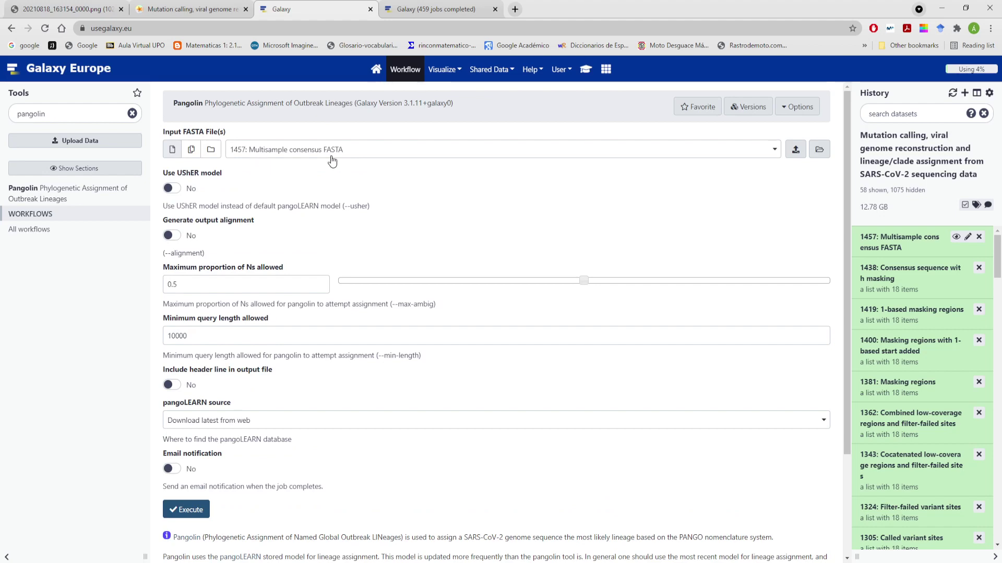
pyautogui.scroll(-3, 337, 199)
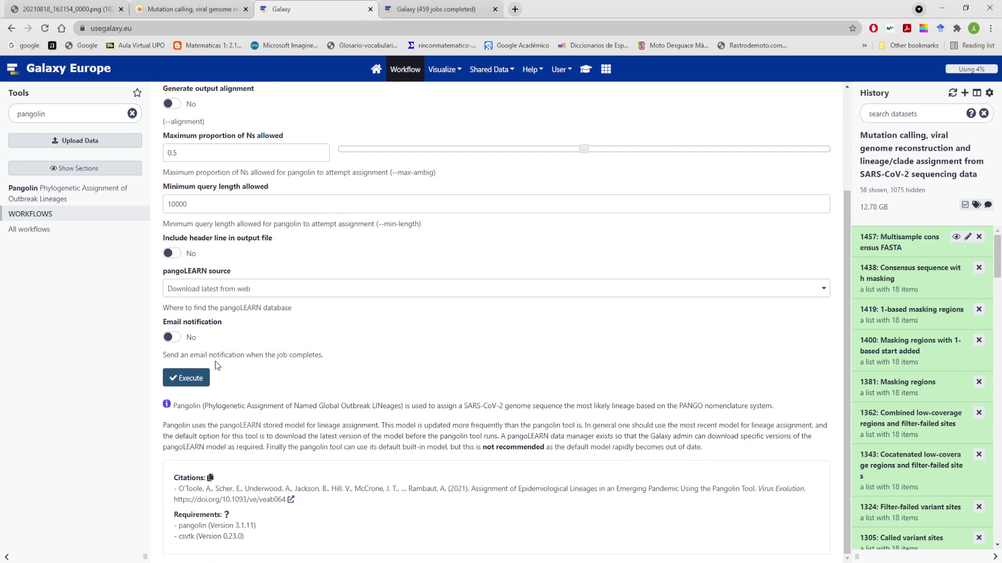
pyautogui.click(200, 381)
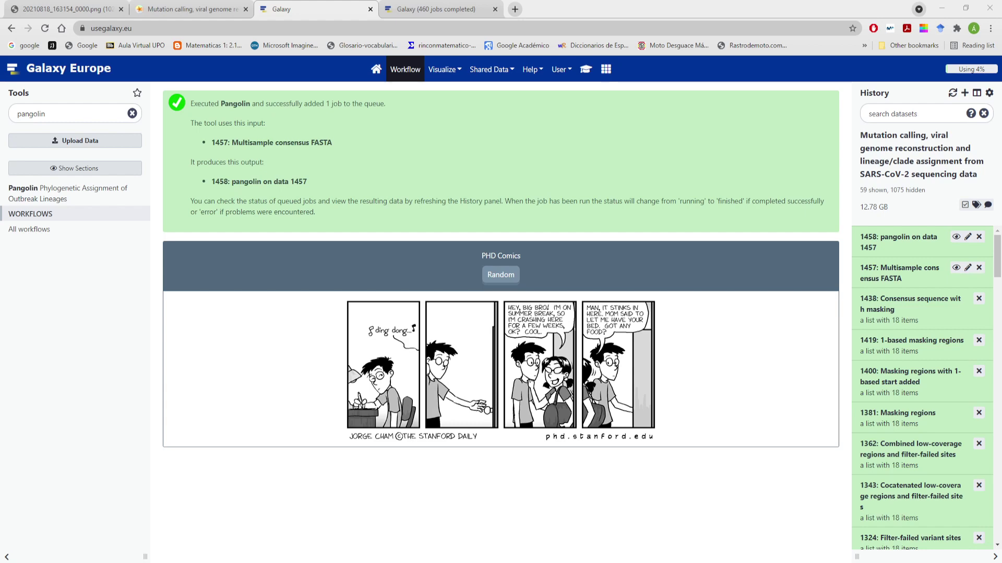
# - Replace the tool search term with nextclade to find the clade assignment tool
pyautogui.click(76, 115)
pyautogui.press('BackSpace')
pyautogui.press('BackSpace')
pyautogui.press('BackSpace')
pyautogui.press('BackSpace')
pyautogui.press('BackSpace')
pyautogui.press('BackSpace')
pyautogui.press('BackSpace')
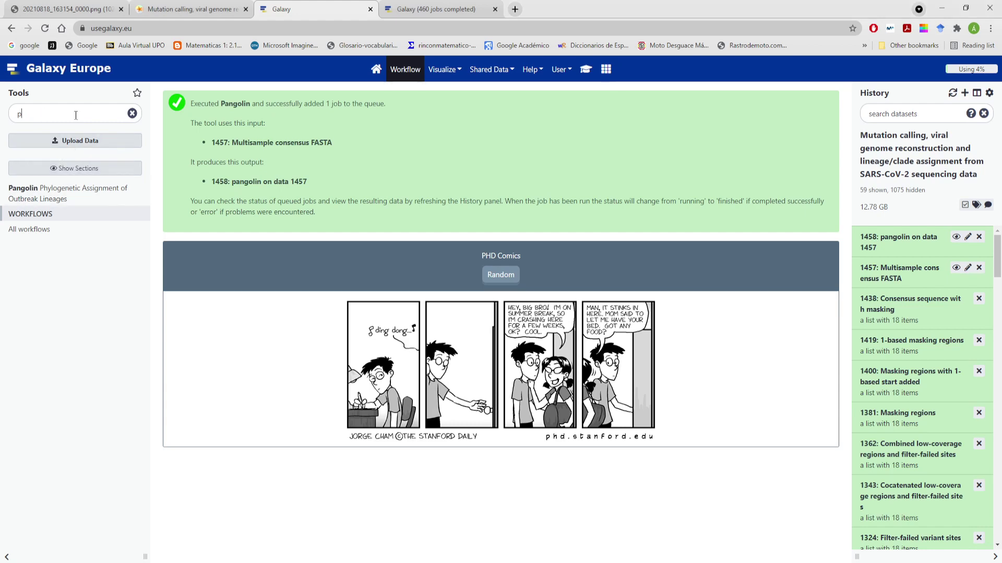
pyautogui.write('nexclade')
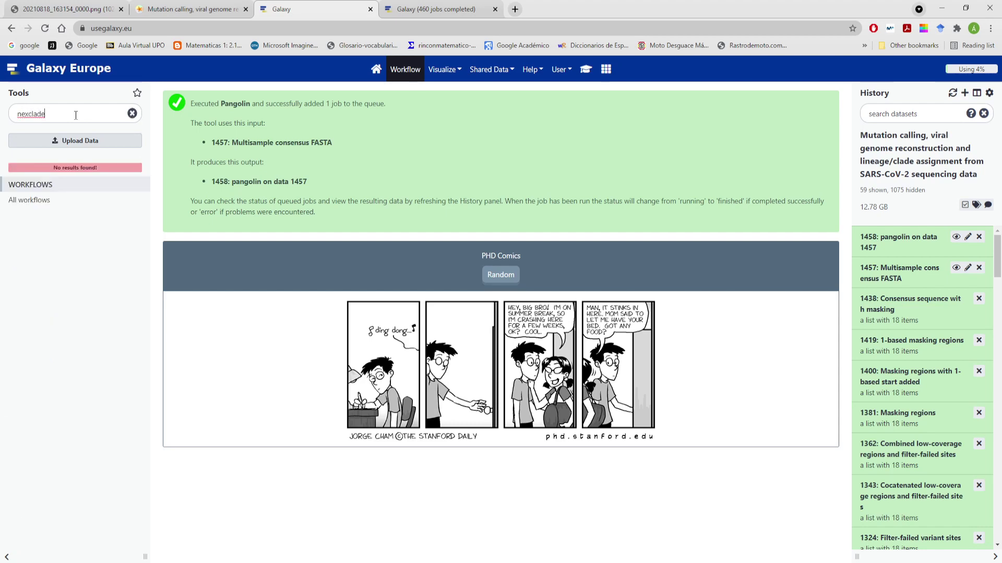
pyautogui.click(29, 113)
pyautogui.write('t')
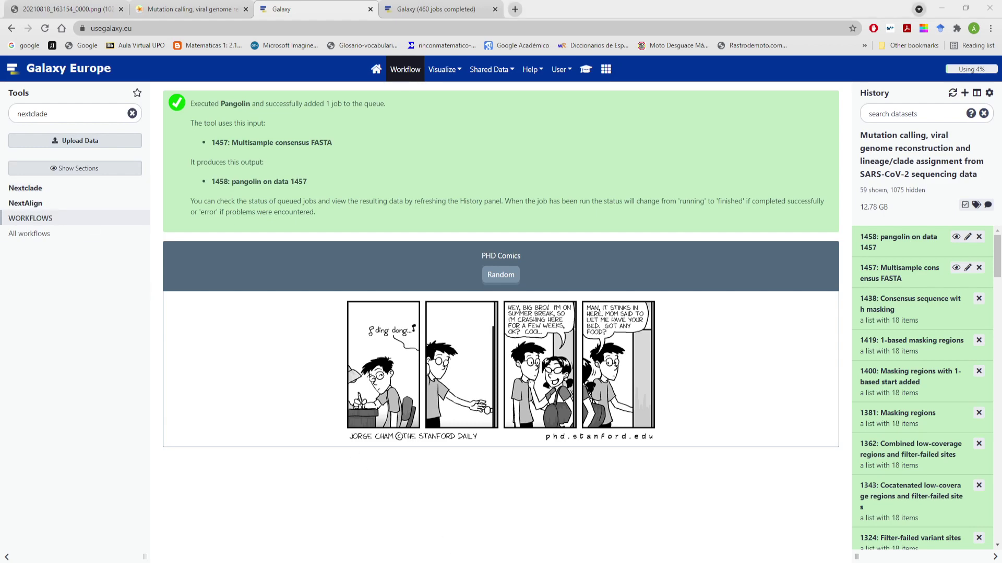
# - Run Nextclade on 1457: Multisample consensus FASTA with Tabular format report as the output and advanced options set to No
pyautogui.click(63, 191)
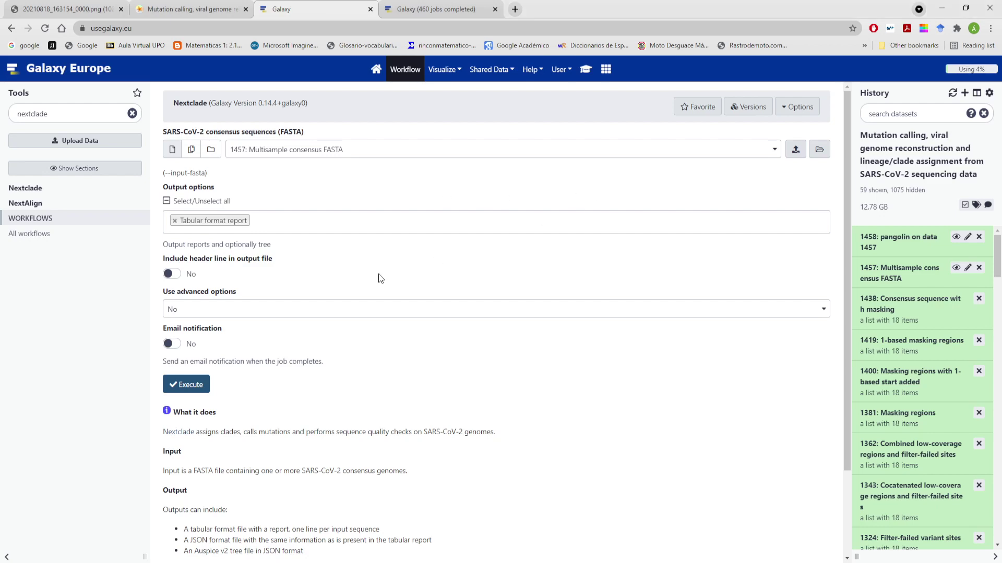
pyautogui.scroll(-2, 365, 287)
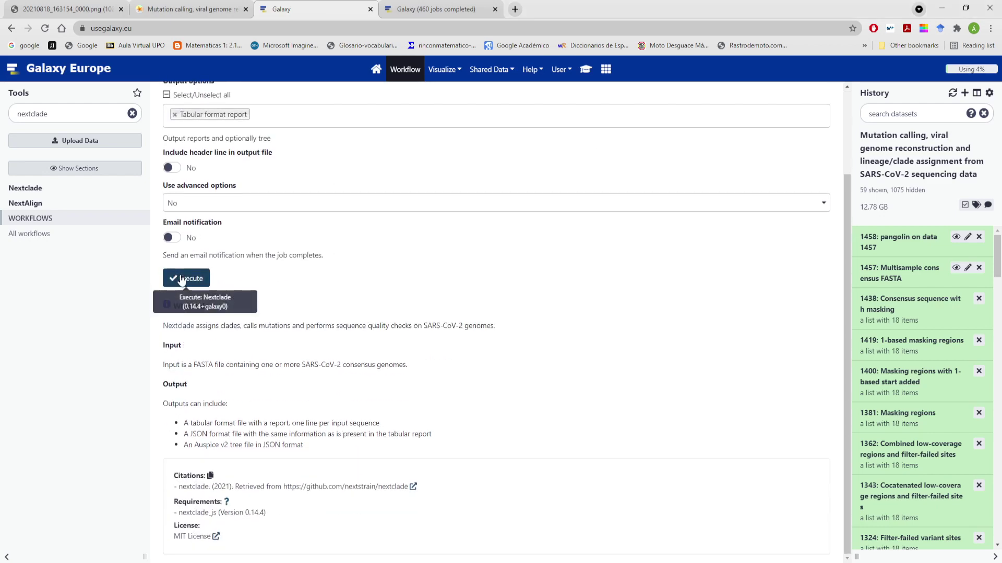
pyautogui.click(181, 279)
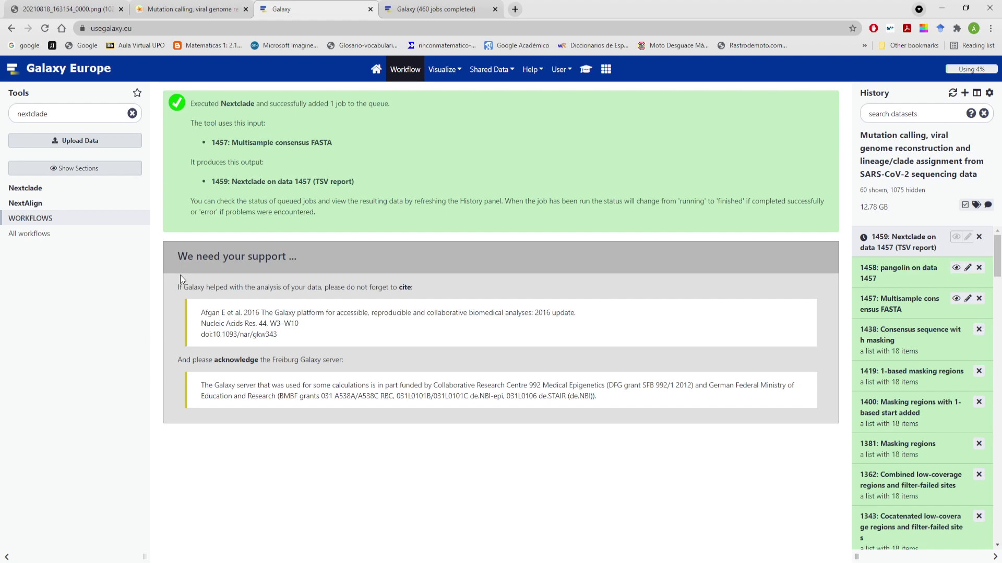